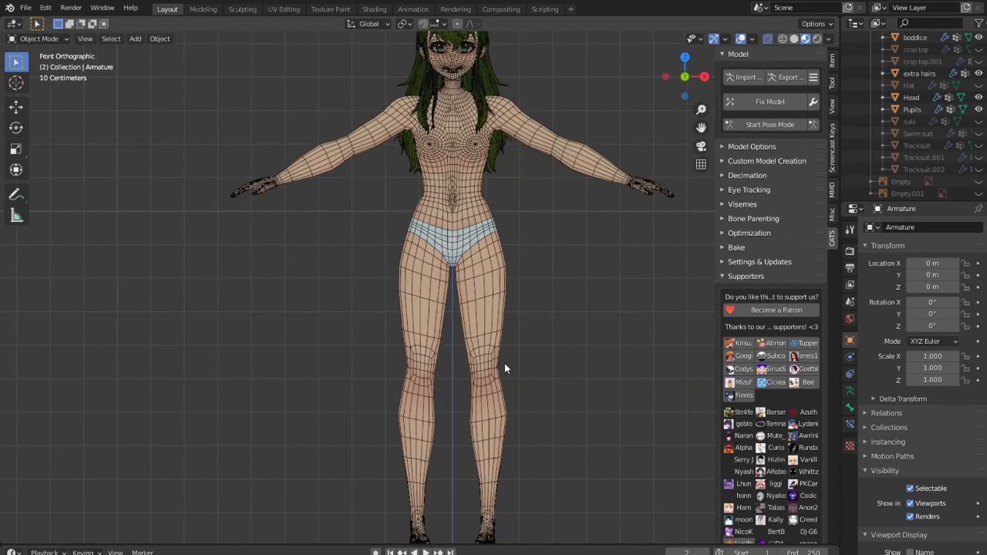
# - Examine the character's full-body wireframe and proportions from the front, side and back
pyautogui.moveTo(547, 340); pyautogui.dragTo(416, 357, button='middle')
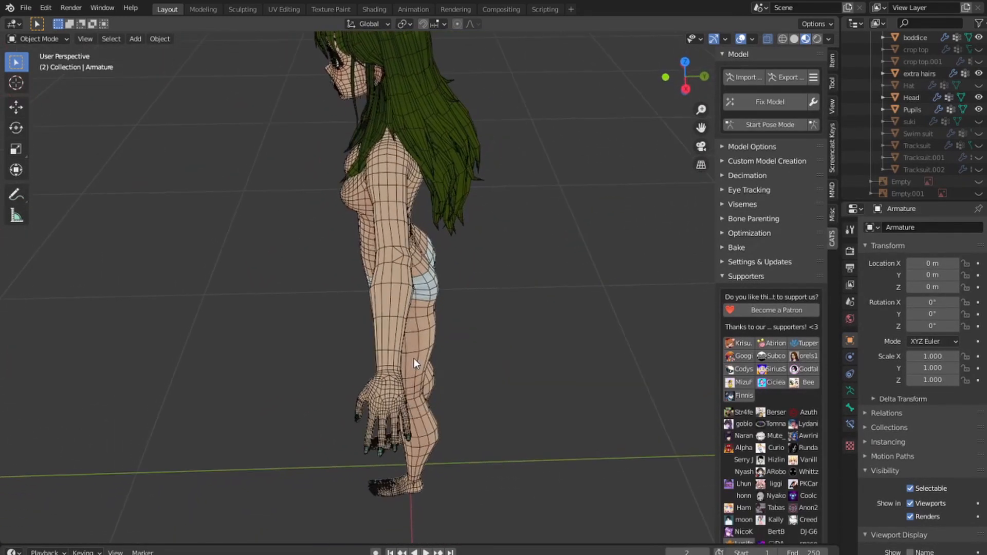
pyautogui.moveTo(461, 217); pyautogui.dragTo(454, 283, button='middle')
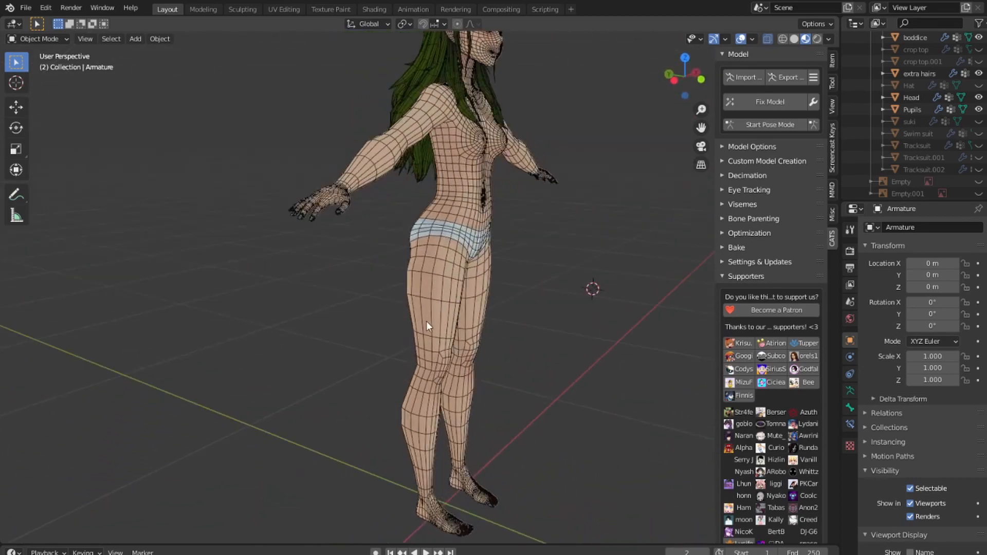
pyautogui.moveTo(549, 217); pyautogui.dragTo(435, 250, button='middle')
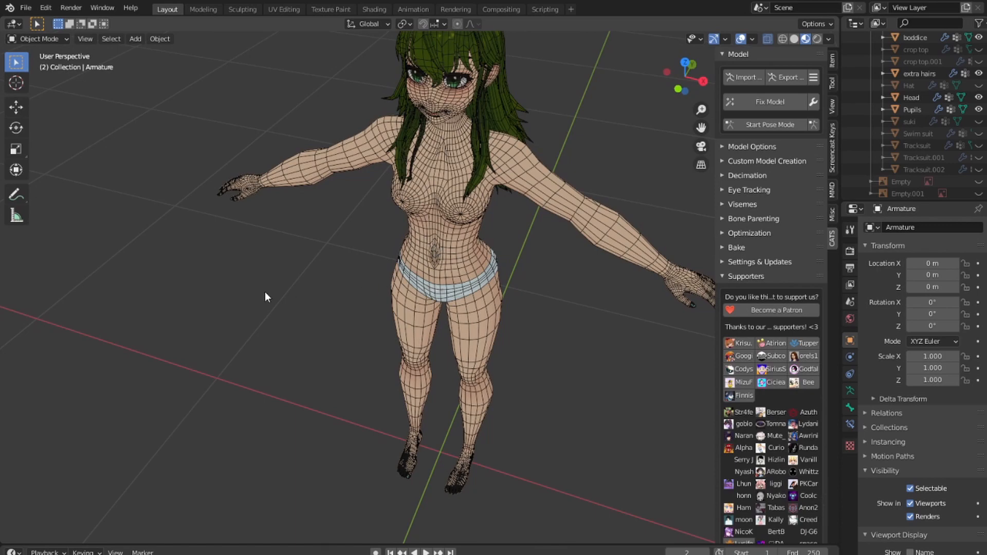
pyautogui.moveTo(265, 293); pyautogui.dragTo(563, 301, button='middle')
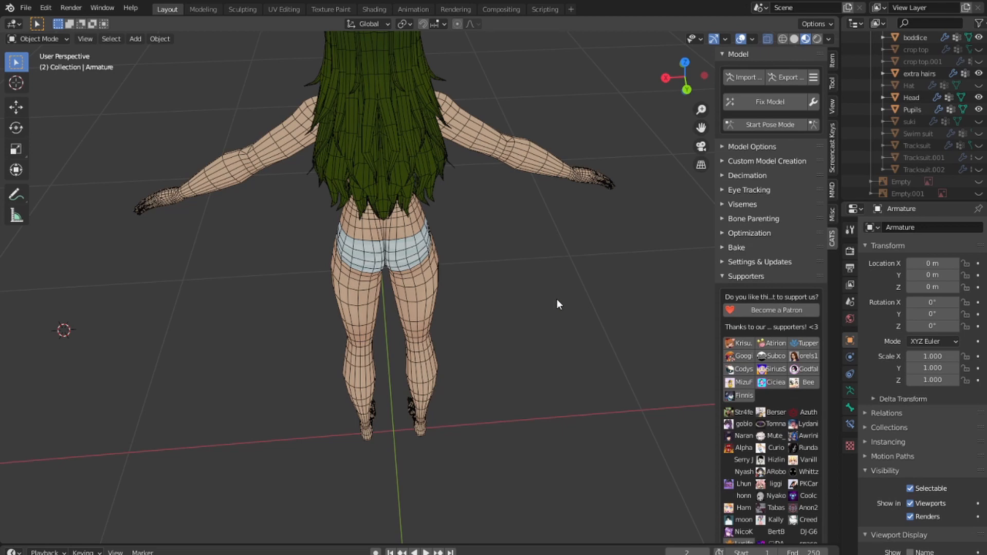
pyautogui.moveTo(198, 290); pyautogui.dragTo(355, 339, button='middle')
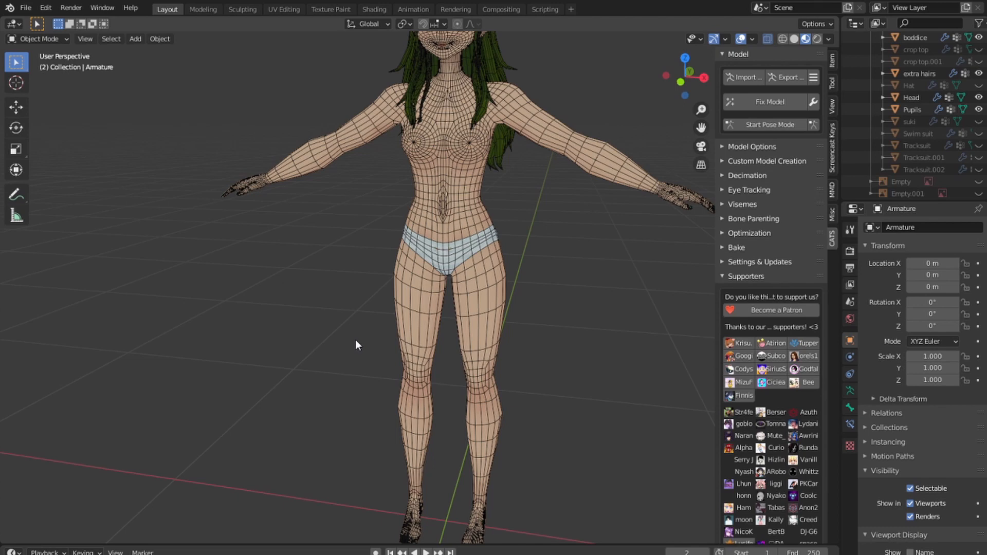
pyautogui.moveTo(587, 76); pyautogui.dragTo(461, 102, button='middle')
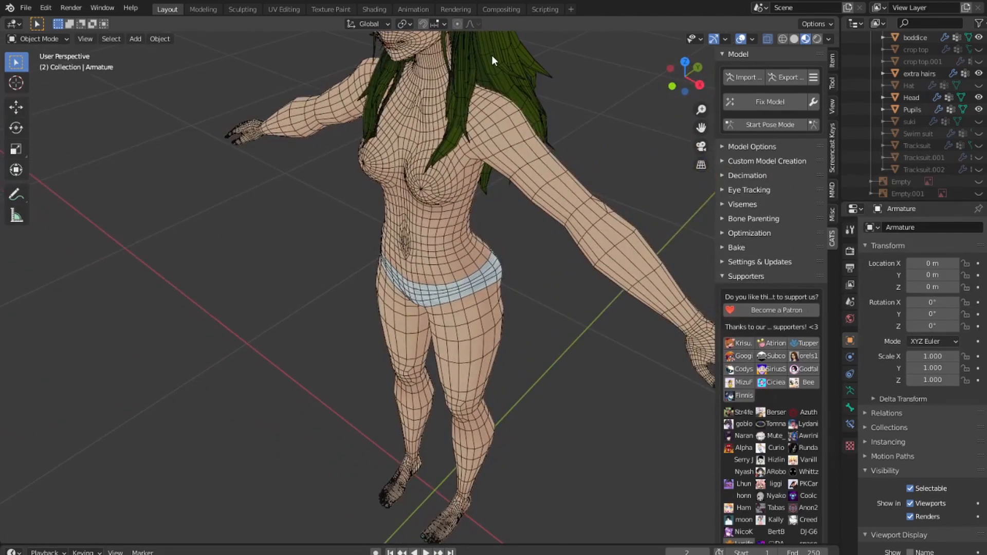
pyautogui.moveTo(551, 147); pyautogui.dragTo(522, 297, button='middle')
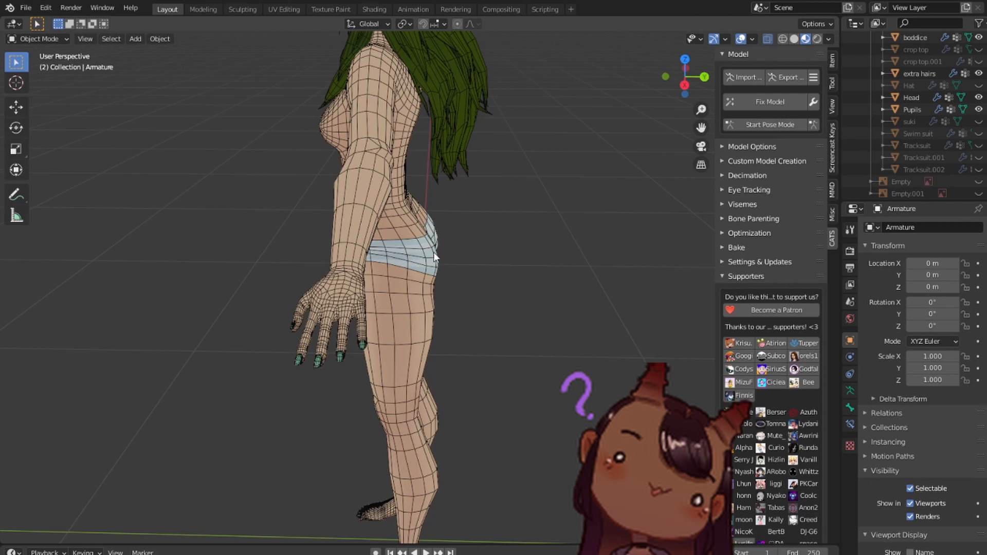
pyautogui.moveTo(205, 189); pyautogui.dragTo(343, 171, button='middle')
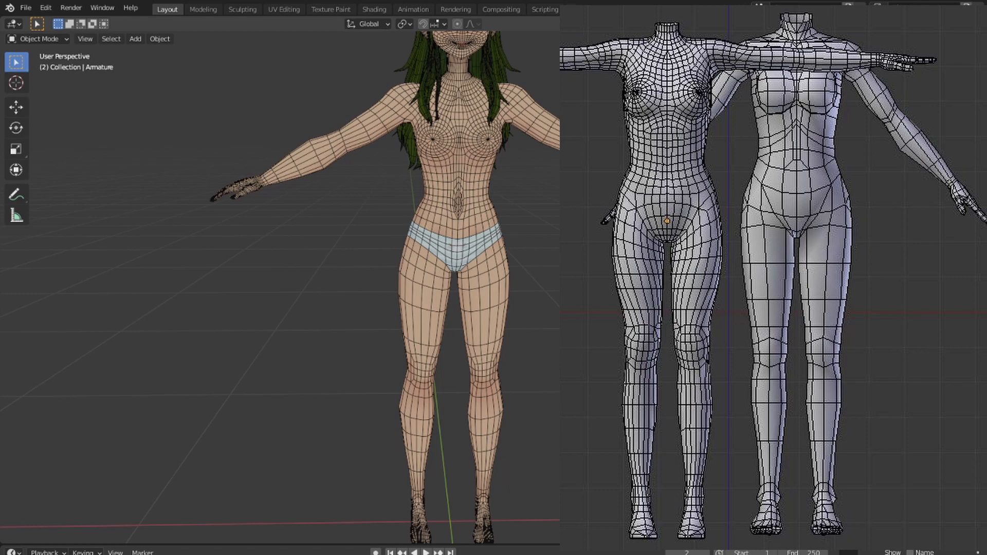
pyautogui.moveTo(288, 278); pyautogui.dragTo(268, 311, button='middle')
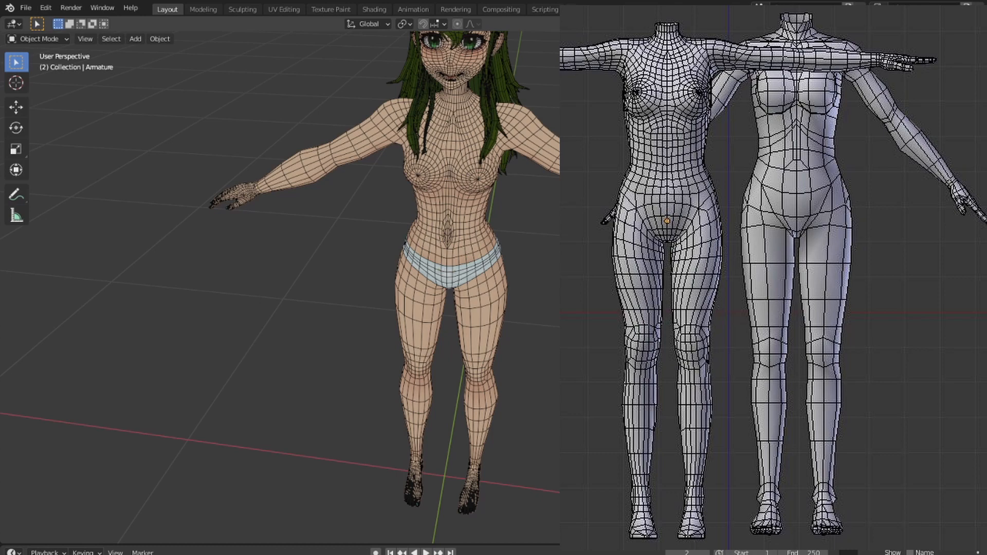
# - Examine the mesh topology of the legs and feet, starting from the front orthographic view
pyautogui.press('KP_1')
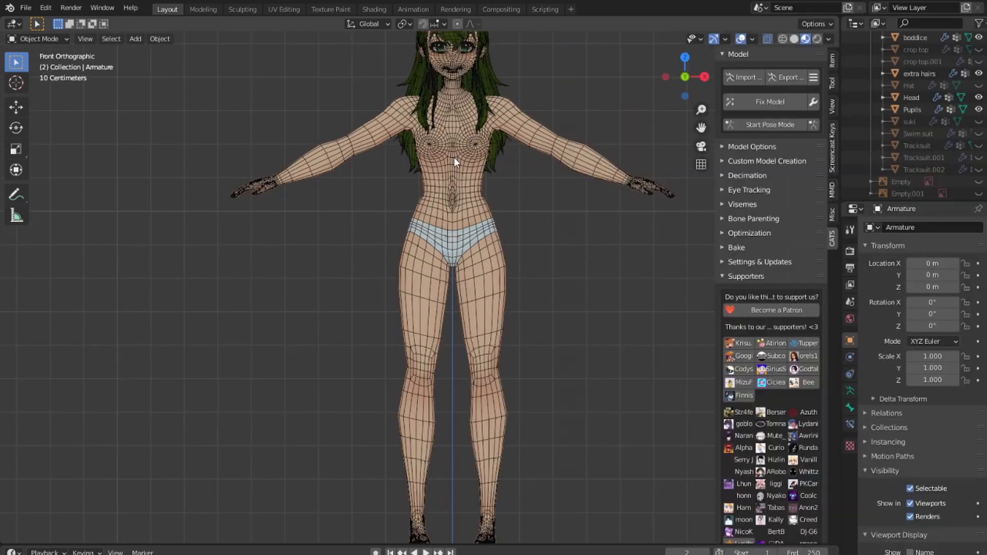
pyautogui.scroll(5, 572, 381)
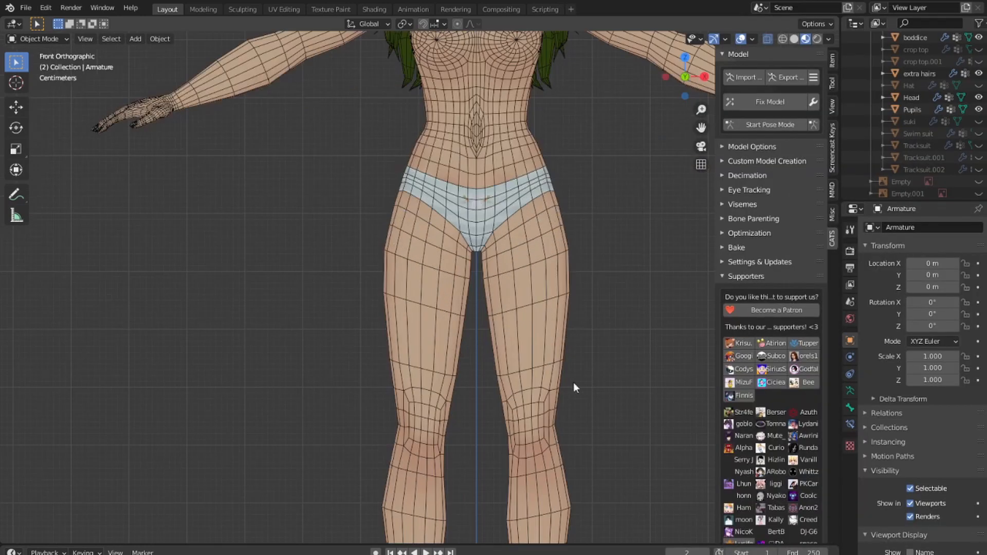
pyautogui.scroll(4, 333, 346)
pyautogui.moveTo(301, 302); pyautogui.dragTo(380, 312, button='middle')
pyautogui.moveTo(573, 397); pyautogui.dragTo(477, 347, button='middle')
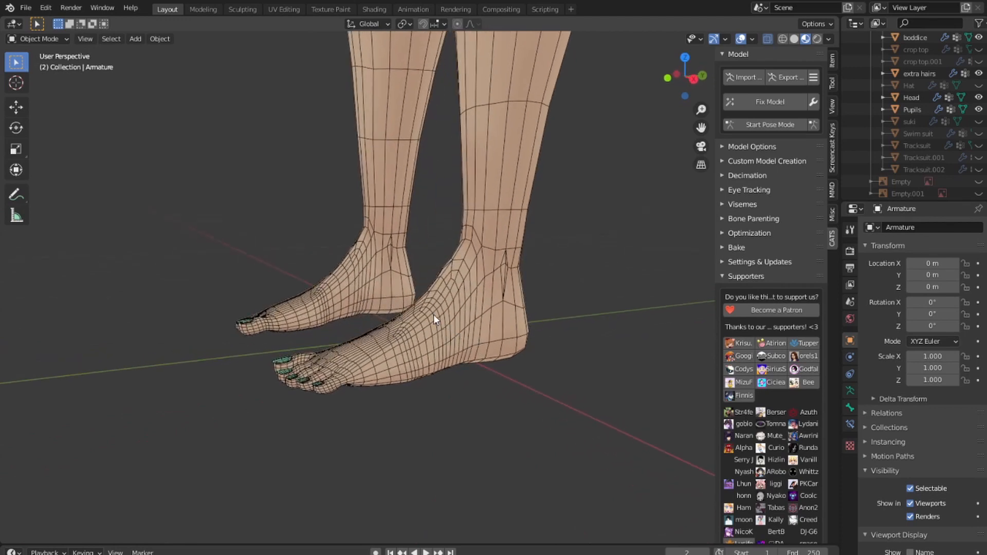
pyautogui.moveTo(336, 257); pyautogui.dragTo(572, 280, button='middle')
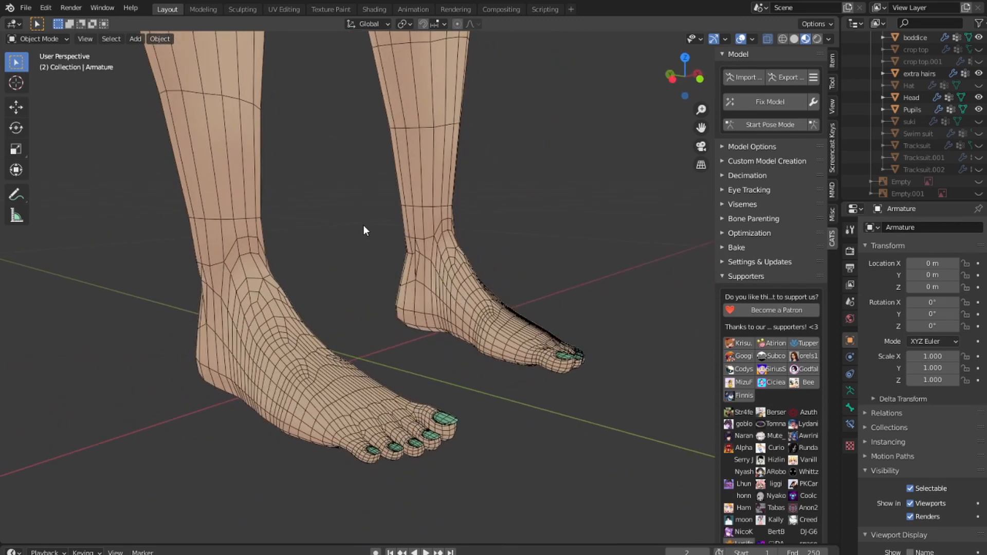
pyautogui.moveTo(362, 224); pyautogui.dragTo(330, 244, button='middle')
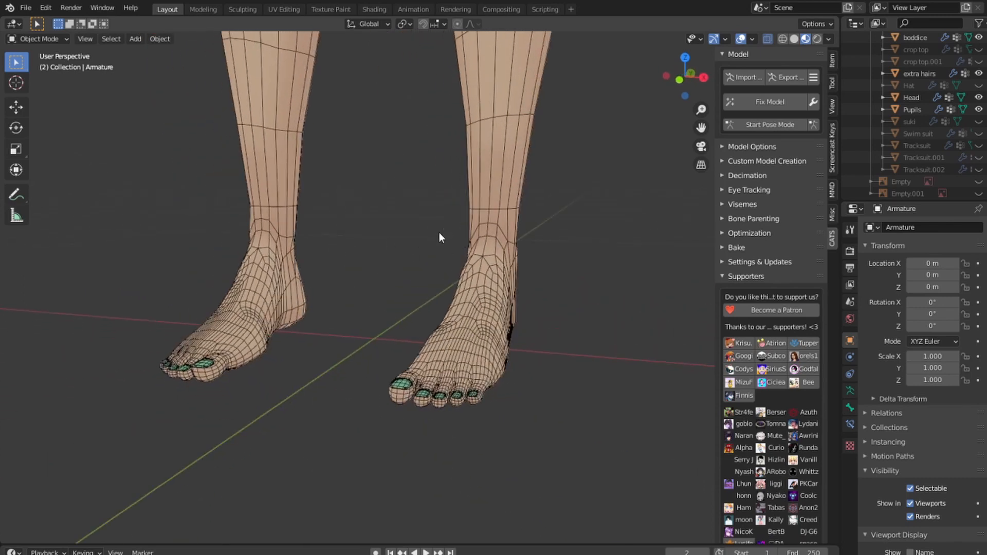
# - Examine the whole figure from the front and behind, including a close look at the neck and upper chest topology
pyautogui.scroll(-4, 439, 234)
pyautogui.moveTo(439, 233); pyautogui.dragTo(453, 349, button='middle')
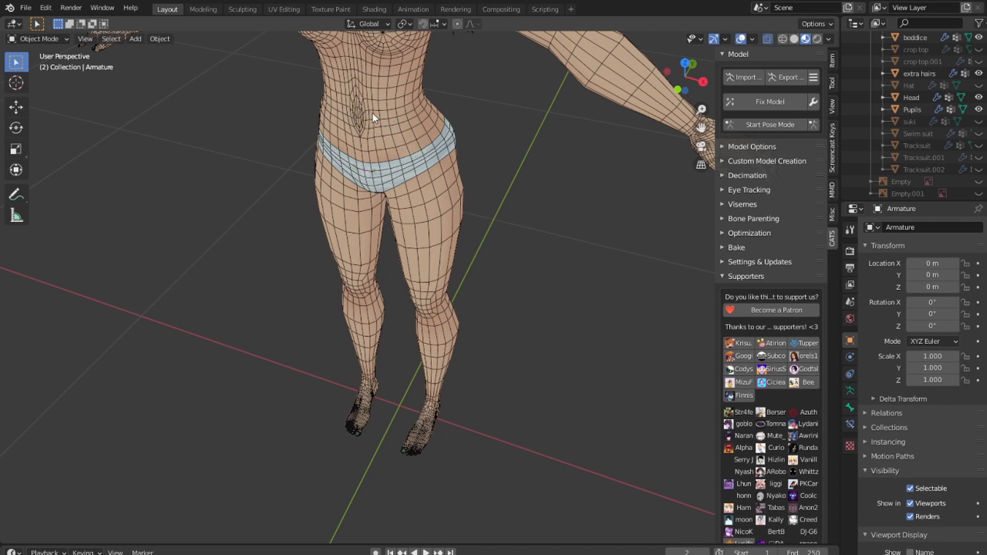
pyautogui.moveTo(486, 238); pyautogui.dragTo(190, 266, button='middle')
pyautogui.keyDown('shift'); pyautogui.moveTo(504, 220); pyautogui.dragTo(469, 489, button='middle'); pyautogui.keyUp('shift')
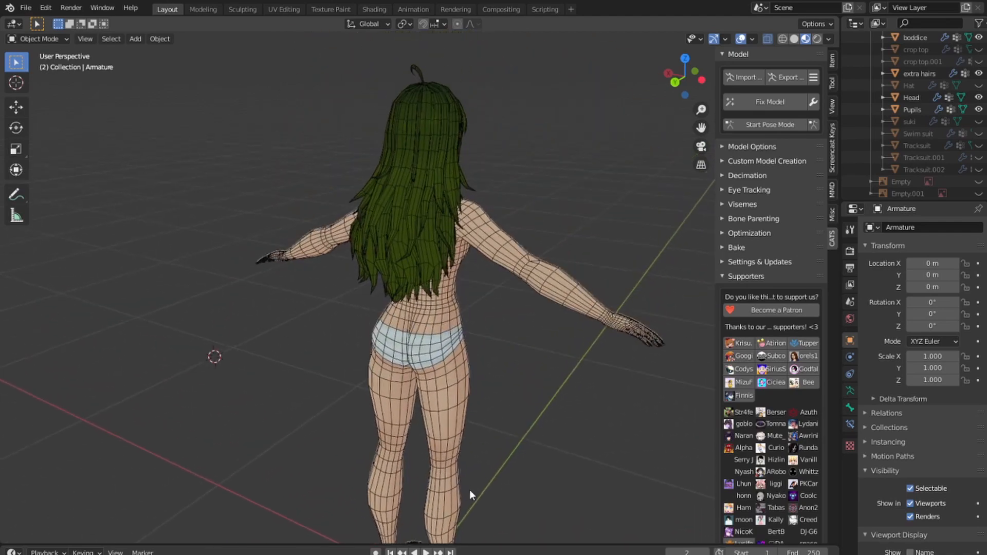
pyautogui.moveTo(533, 363); pyautogui.dragTo(356, 360, button='middle')
pyautogui.scroll(8, 355, 360)
pyautogui.keyDown('shift'); pyautogui.moveTo(520, 267); pyautogui.dragTo(490, 394, button='middle'); pyautogui.keyUp('shift')
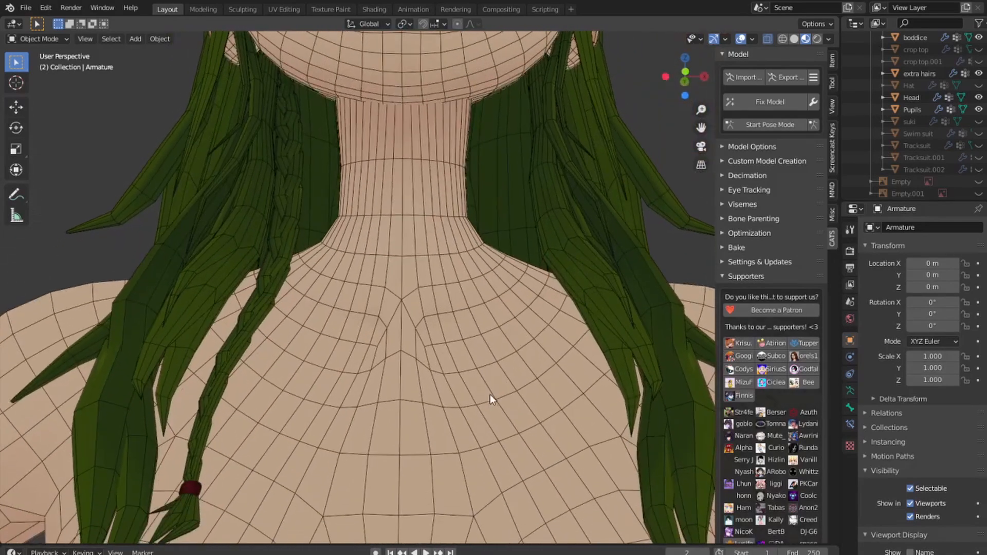
# - Select the body mesh and examine the edge flow of its hand, forearm and upper arm
pyautogui.click(395, 155)
pyautogui.moveTo(400, 175); pyautogui.dragTo(367, 248, button='middle')
pyautogui.scroll(-3, 367, 248)
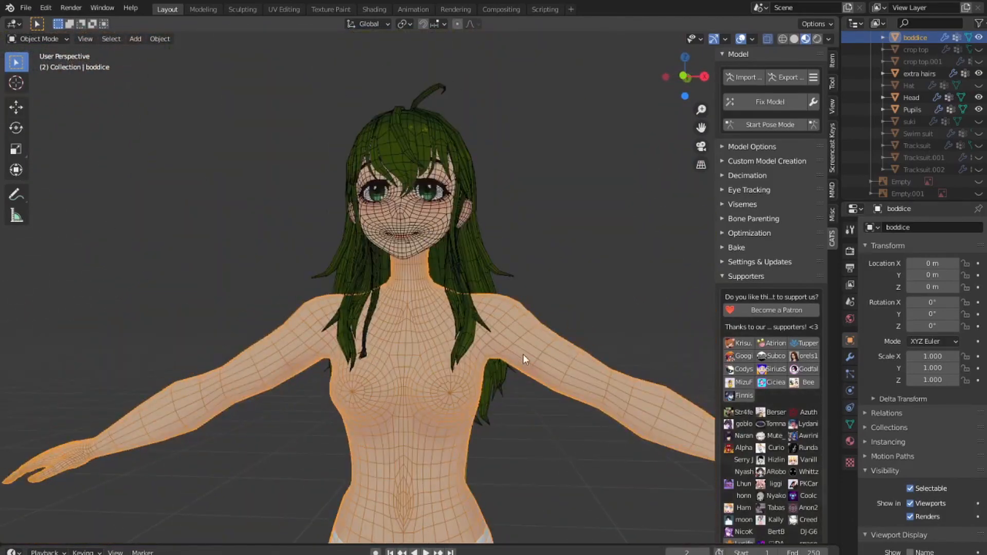
pyautogui.keyDown('shift'); pyautogui.moveTo(522, 358); pyautogui.dragTo(312, 153, button='middle'); pyautogui.keyUp('shift')
pyautogui.scroll(4, 522, 175)
pyautogui.moveTo(521, 174); pyautogui.dragTo(497, 353, button='middle')
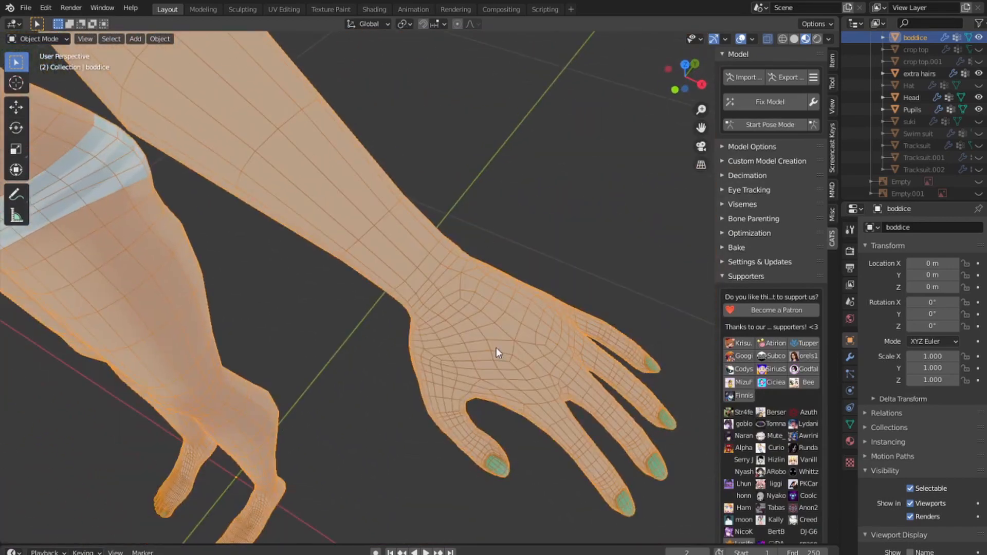
pyautogui.keyDown('shift'); pyautogui.moveTo(366, 228); pyautogui.dragTo(516, 351, button='middle'); pyautogui.keyUp('shift')
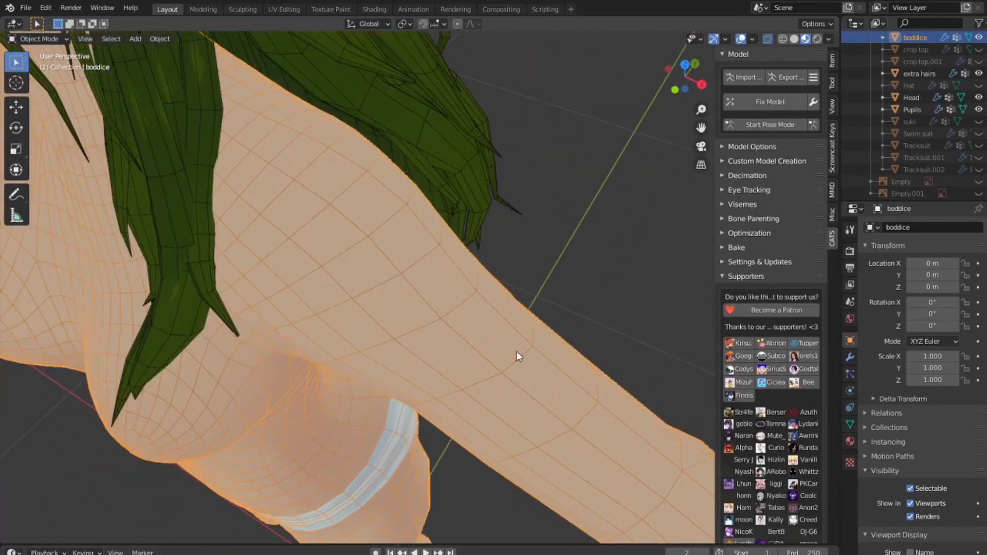
pyautogui.scroll(-6, 347, 396)
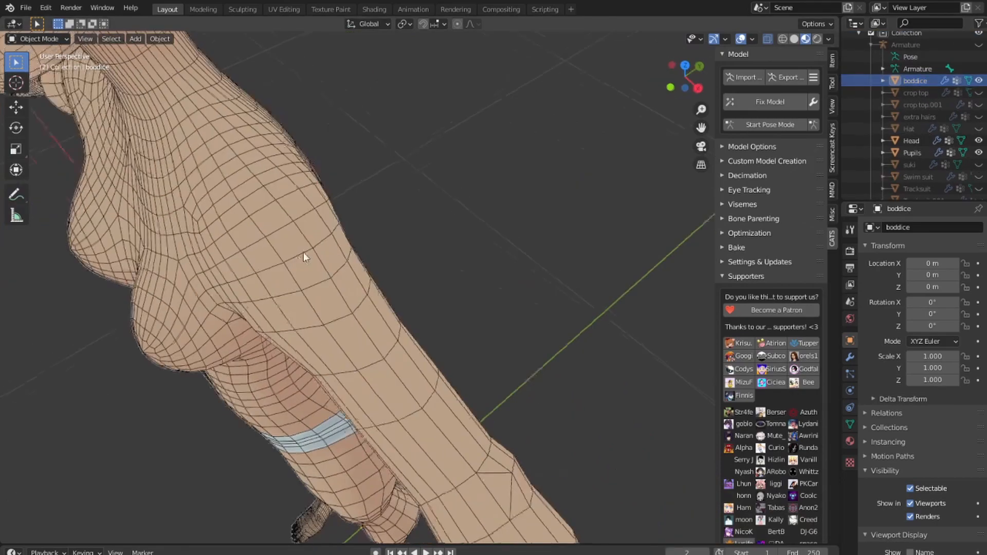
# - Examine the mesh topology of the shoulder, back, rear of the arm and buttocks
pyautogui.moveTo(303, 252); pyautogui.dragTo(347, 223, button='middle')
pyautogui.scroll(3, 375, 188)
pyautogui.moveTo(413, 95); pyautogui.dragTo(349, 154, button='middle')
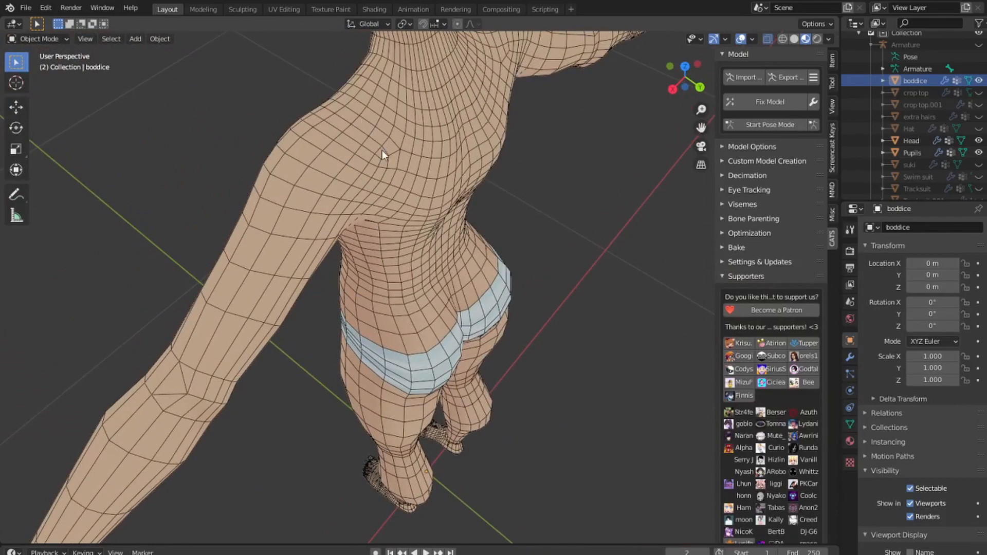
pyautogui.moveTo(408, 197); pyautogui.dragTo(338, 58, button='middle')
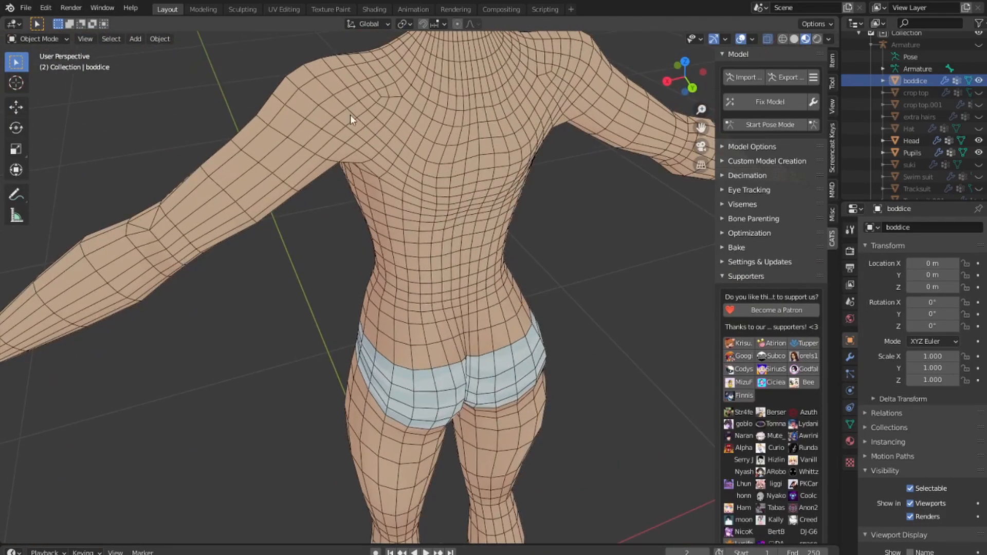
pyautogui.keyDown('shift'); pyautogui.moveTo(268, 152); pyautogui.dragTo(468, 103, button='middle'); pyautogui.keyUp('shift')
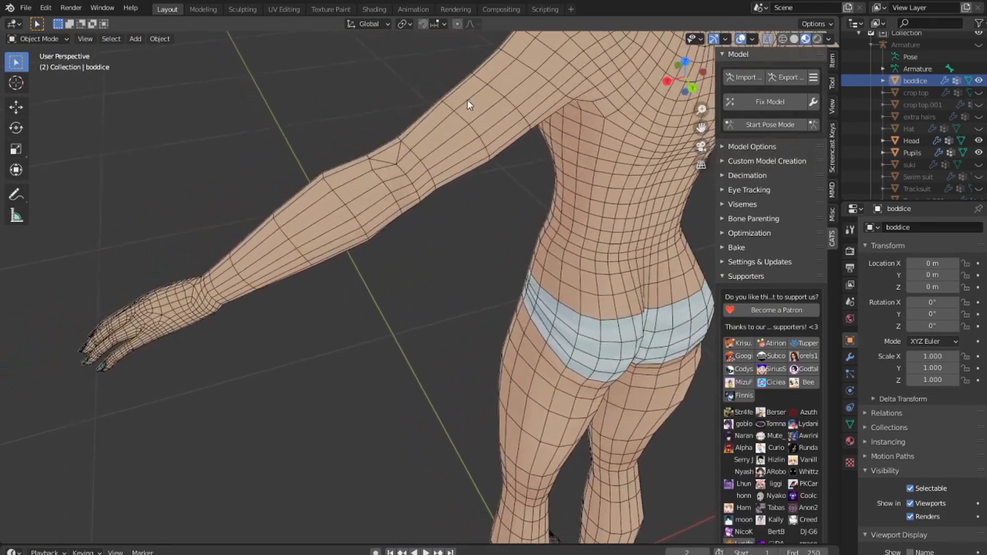
pyautogui.scroll(-2, 399, 208)
pyautogui.moveTo(493, 344); pyautogui.dragTo(464, 308, button='middle')
pyautogui.scroll(3, 417, 297)
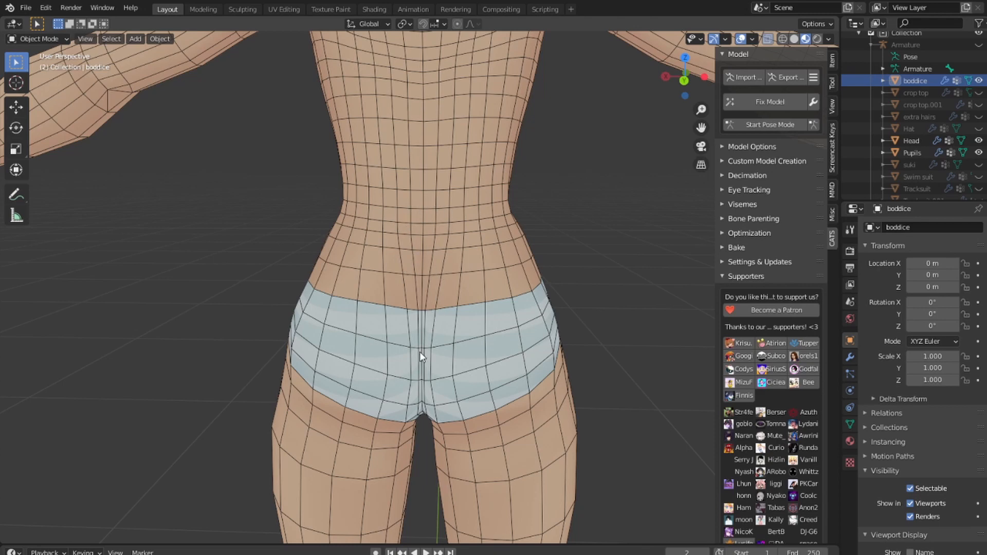
pyautogui.scroll(-4, 663, 289)
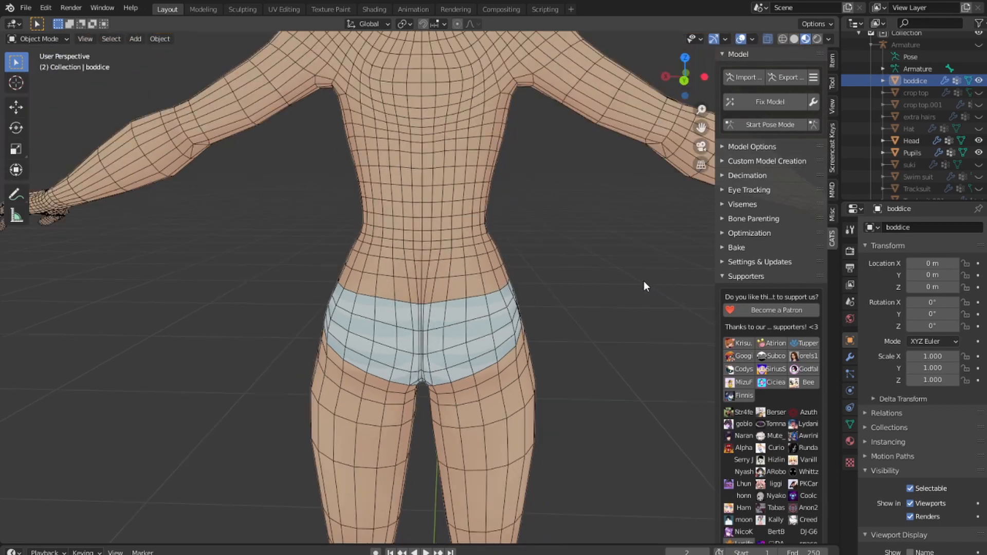
pyautogui.moveTo(644, 281); pyautogui.dragTo(503, 340, button='middle')
# - Examine the upper-body topology around the chest, shoulders, arms and torso from the front and side
pyautogui.scroll(6, 501, 335)
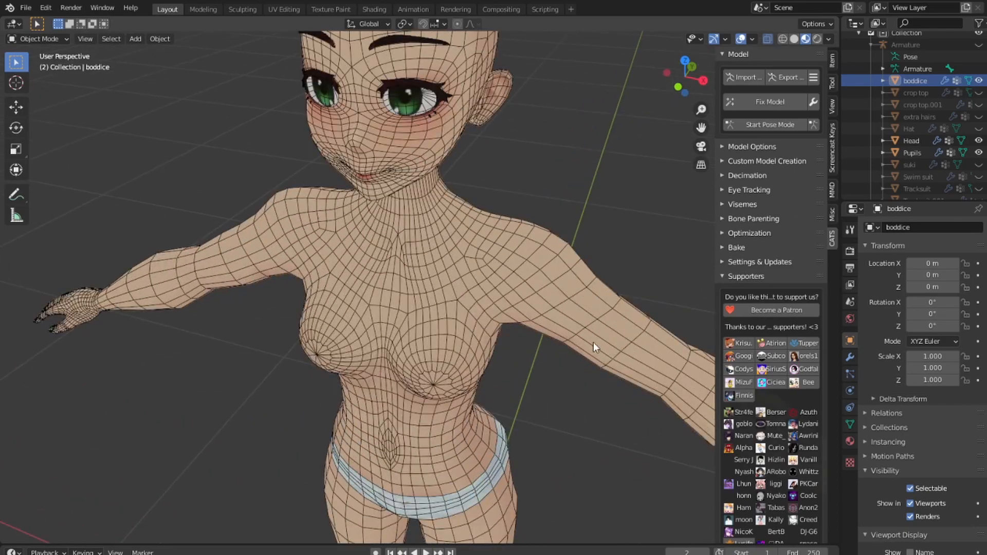
pyautogui.keyDown('shift'); pyautogui.moveTo(593, 341); pyautogui.dragTo(250, 128, button='middle'); pyautogui.keyUp('shift')
pyautogui.scroll(3, 451, 215)
pyautogui.moveTo(583, 158); pyautogui.dragTo(467, 188, button='middle')
pyautogui.scroll(-5, 412, 266)
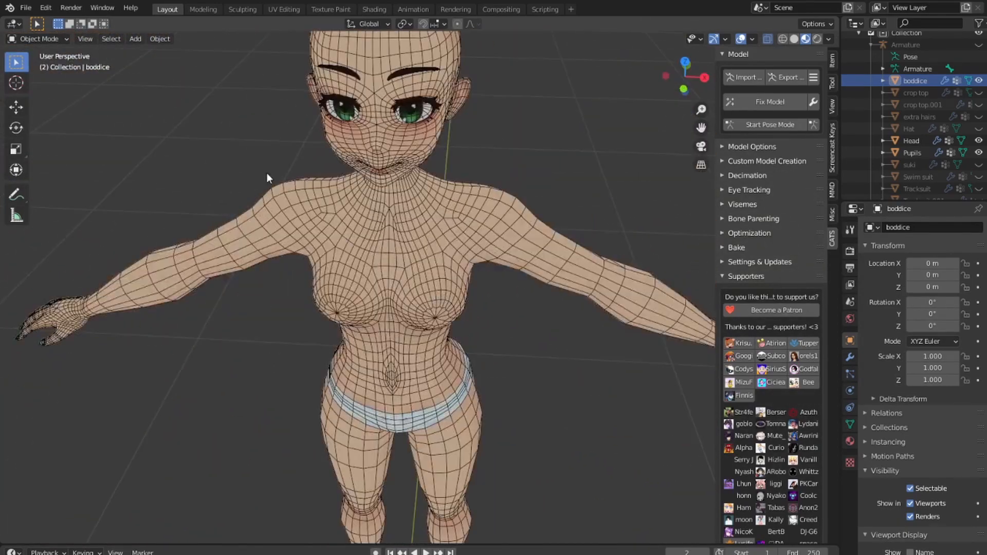
pyautogui.scroll(-2, 310, 198)
pyautogui.moveTo(266, 173); pyautogui.dragTo(387, 227, button='middle')
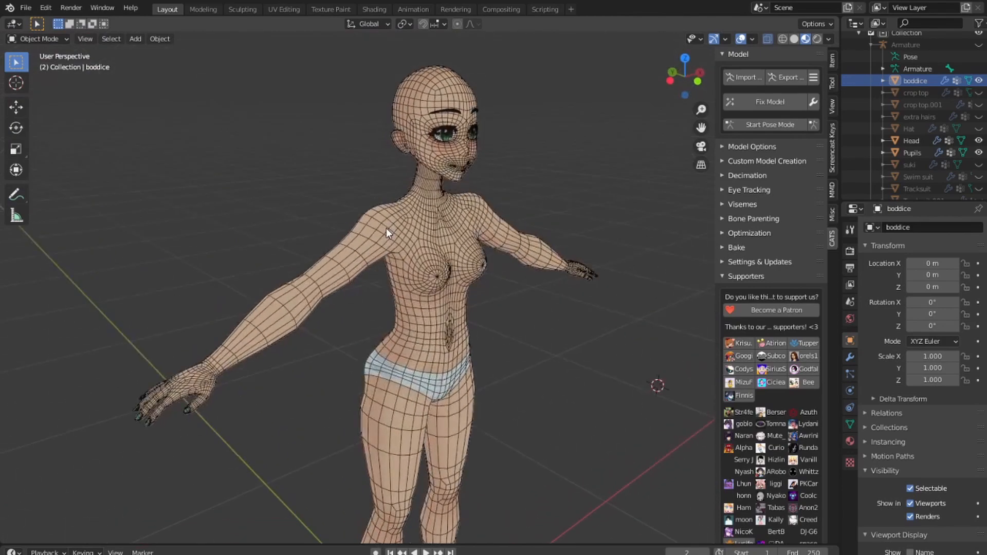
pyautogui.scroll(6, 514, 325)
pyautogui.scroll(-3, 542, 260)
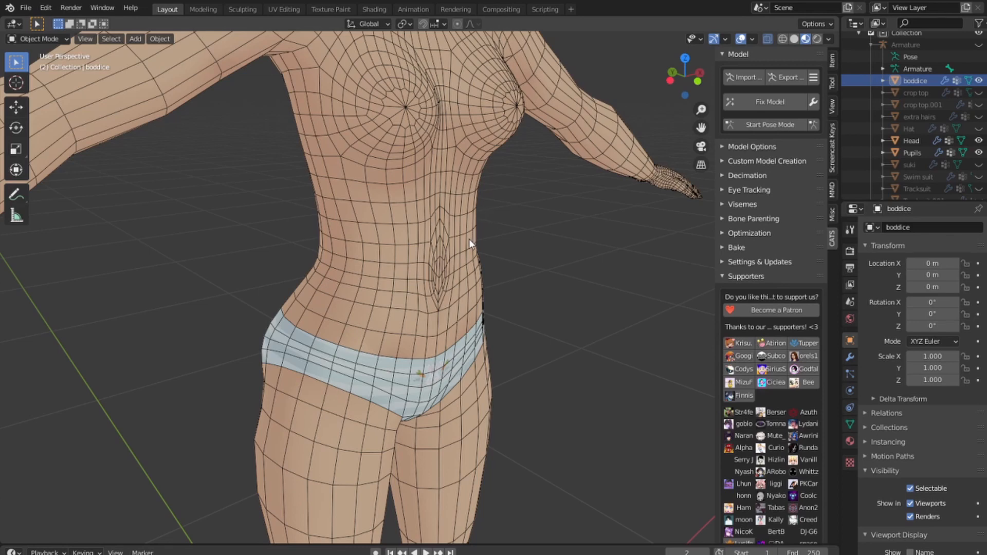
# - Select the body mesh and examine the topology around the navel, waist and hips up close
pyautogui.scroll(4, 469, 239)
pyautogui.click(474, 212)
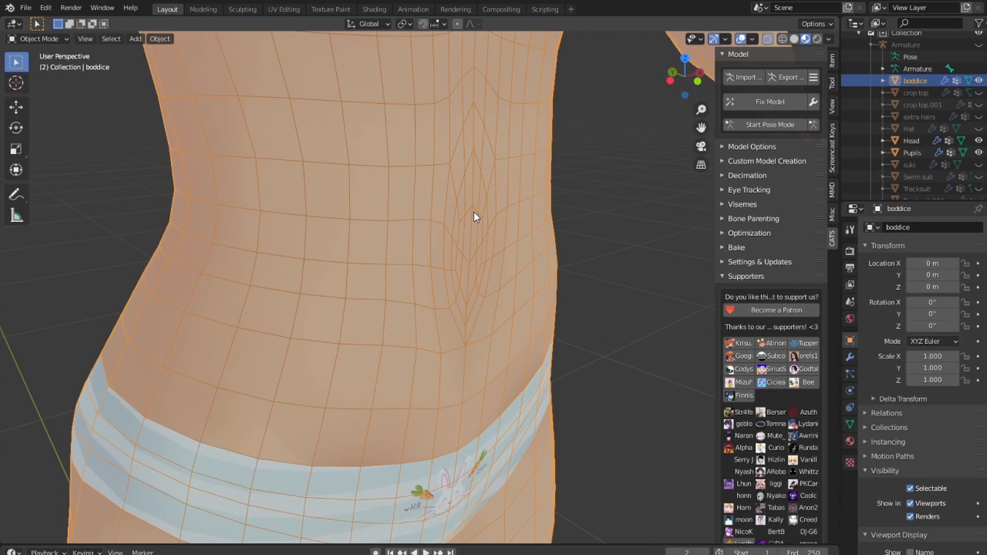
pyautogui.scroll(-4, 460, 247)
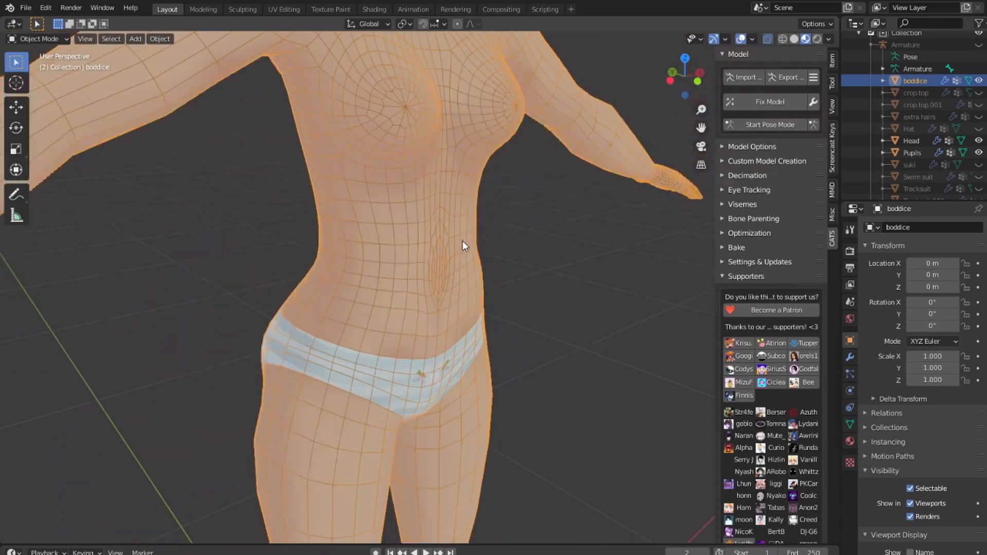
pyautogui.moveTo(462, 240); pyautogui.dragTo(316, 265, button='middle')
pyautogui.scroll(3, 447, 242)
pyautogui.scroll(-3, 445, 244)
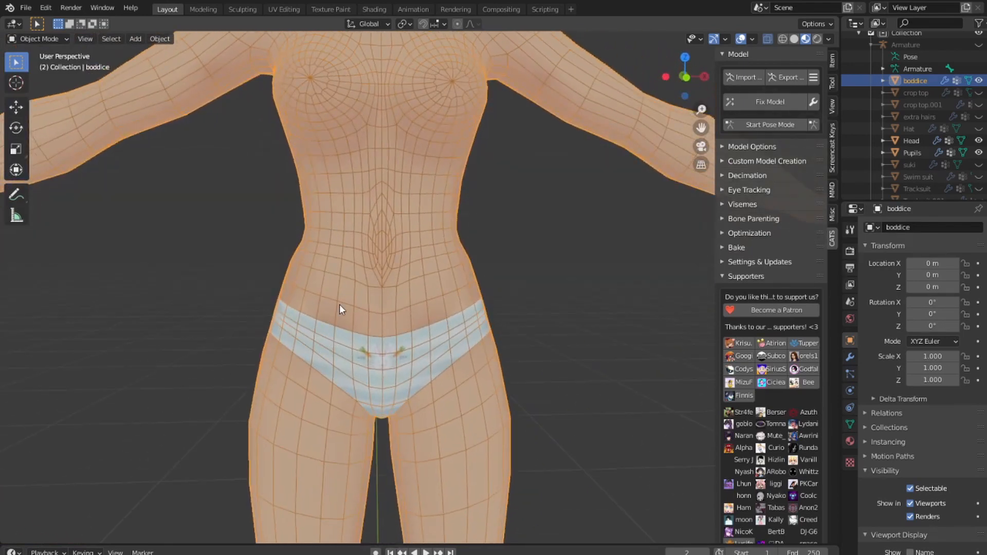
pyautogui.scroll(3, 339, 305)
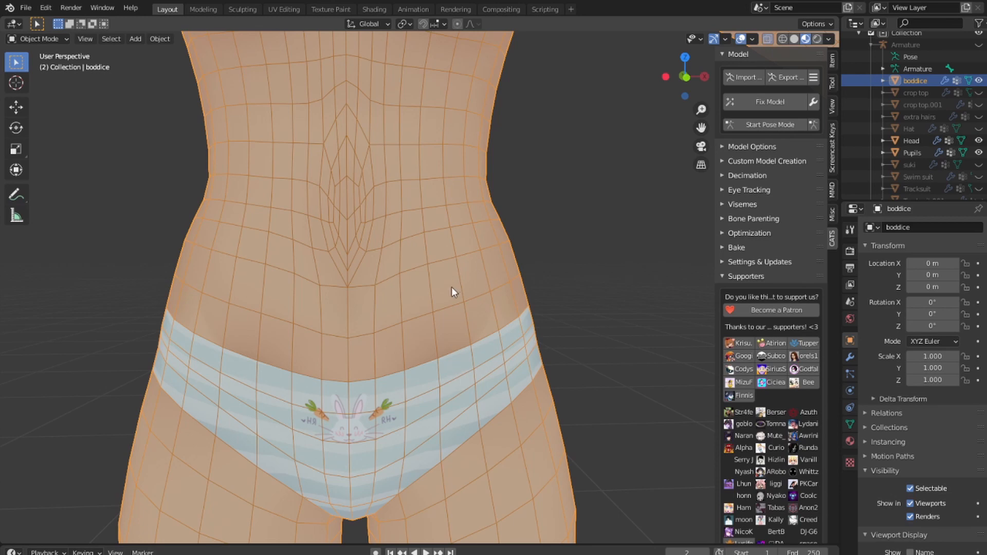
pyautogui.moveTo(480, 221); pyautogui.dragTo(410, 295, button='middle')
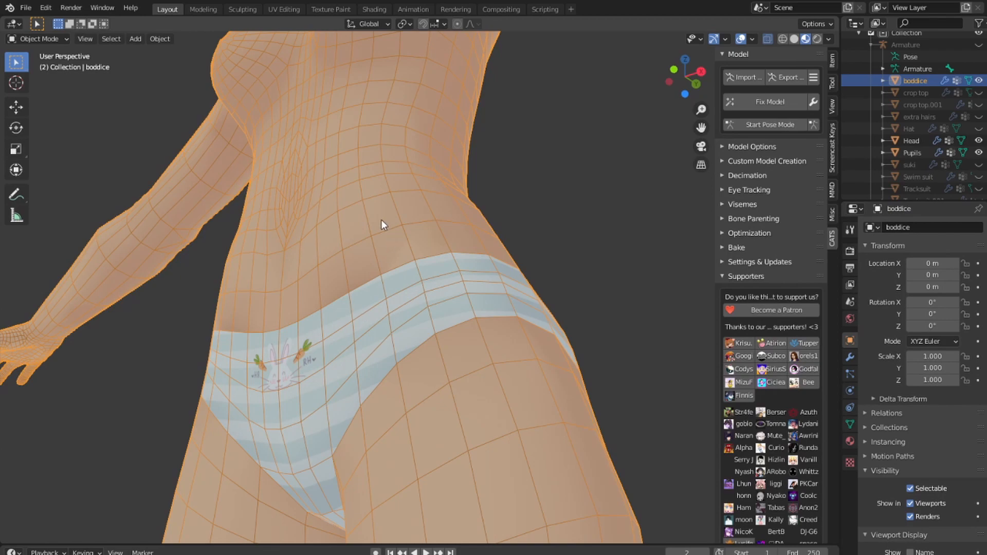
# - Examine the mesh topology of the abdomen, waist and hips from the front and side
pyautogui.moveTo(417, 201)
pyautogui.mouseDown(button='middle')
pyautogui.moveTo(310, 200)
pyautogui.moveTo(350, 289)
pyautogui.moveTo(434, 273)
pyautogui.moveTo(560, 303)
pyautogui.moveTo(426, 193)
pyautogui.mouseUp(button='middle')
pyautogui.scroll(-2, 559, 302)
pyautogui.scroll(4, 343, 237)
pyautogui.moveTo(343, 232); pyautogui.dragTo(454, 326, button='middle')
pyautogui.scroll(3, 449, 323)
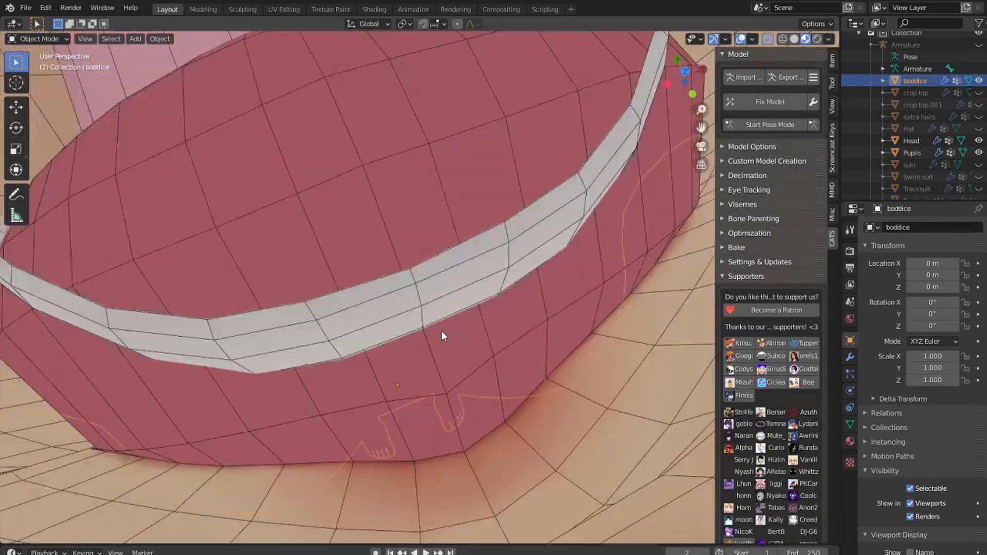
pyautogui.scroll(-5, 441, 331)
pyautogui.moveTo(433, 287); pyautogui.dragTo(494, 278, button='middle')
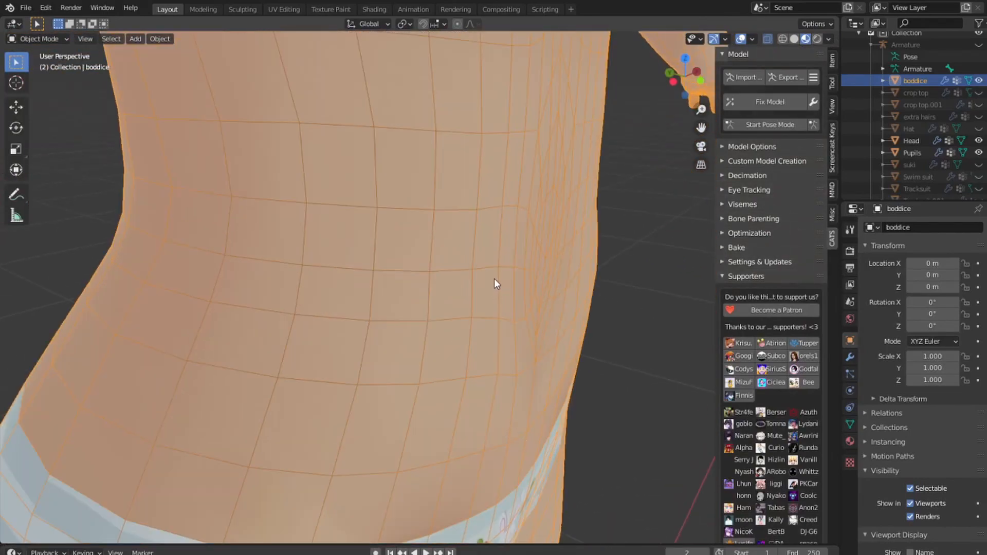
pyautogui.scroll(-8, 522, 191)
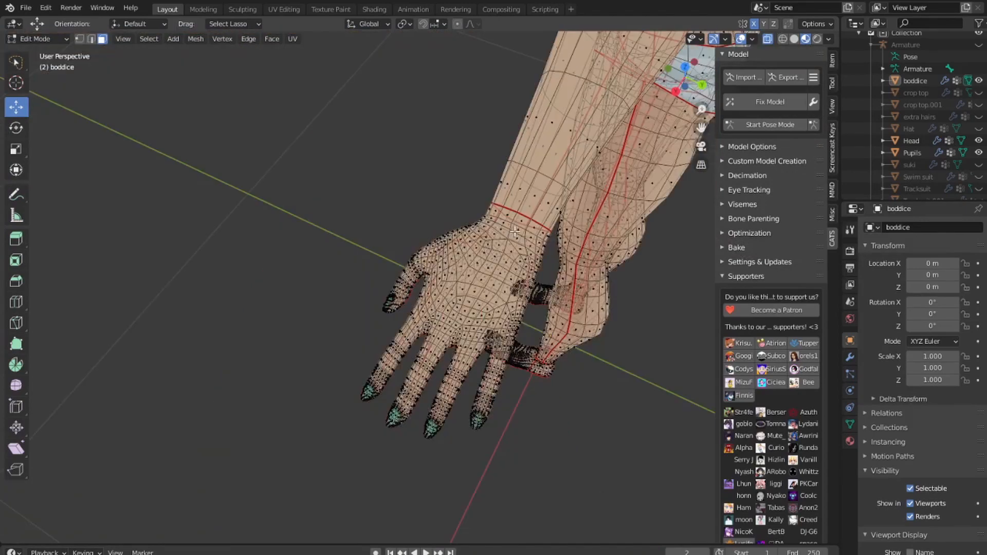
# - Turn off X-ray display for the body mesh in Edit Mode while inspecting the hand
pyautogui.moveTo(465, 205); pyautogui.dragTo(484, 215, button='middle')
pyautogui.scroll(5, 485, 215)
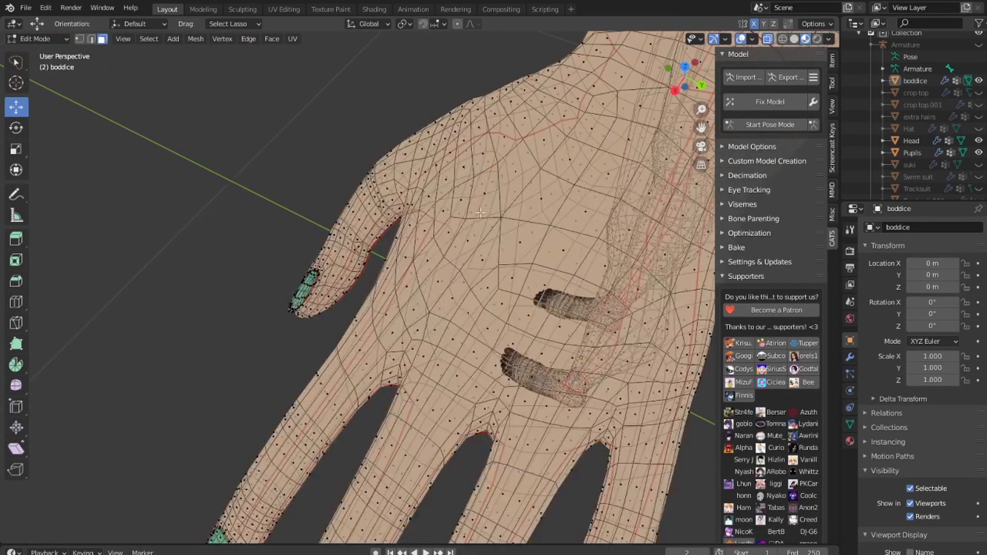
pyautogui.scroll(-3, 484, 215)
pyautogui.scroll(1, 484, 215)
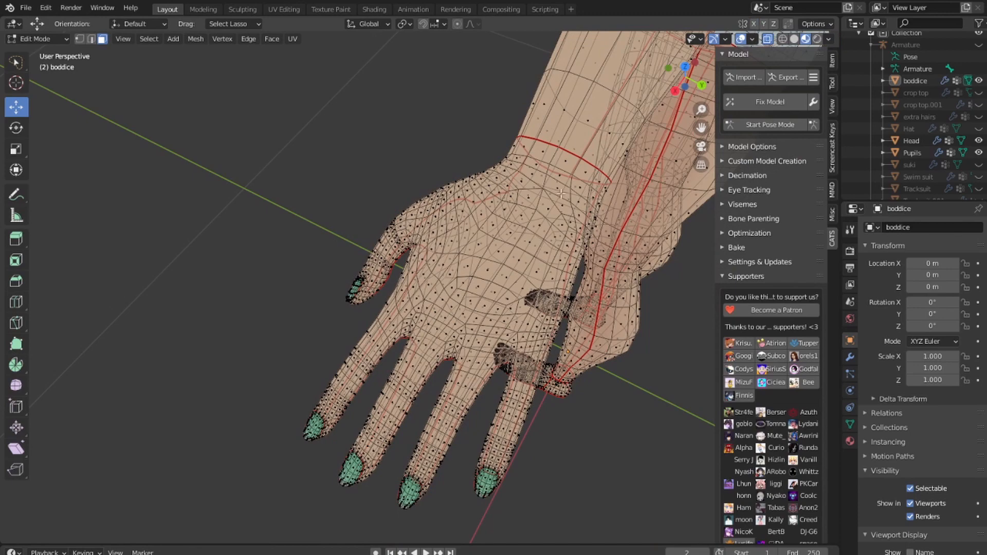
pyautogui.click(767, 39)
pyautogui.moveTo(513, 222); pyautogui.dragTo(490, 241, button='middle')
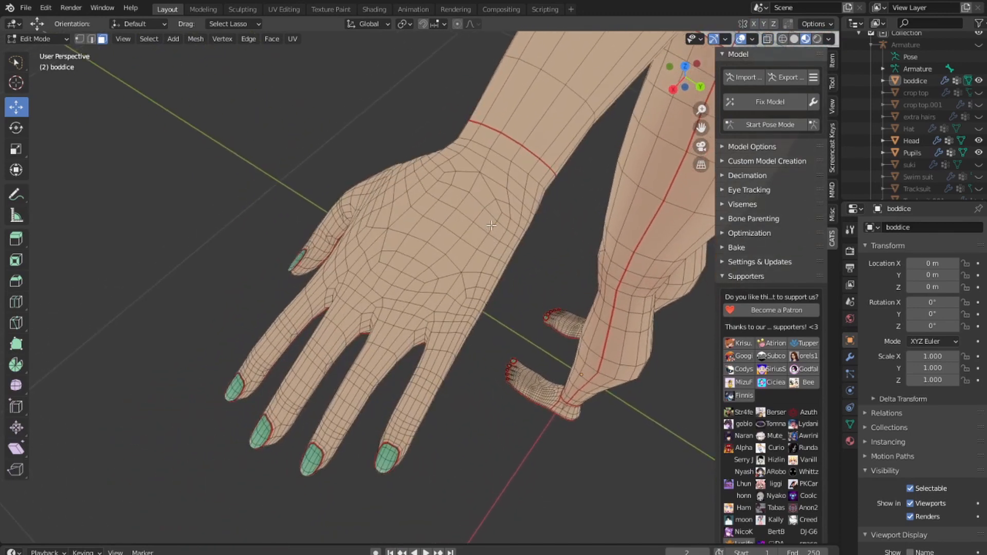
# - Examine the topology of the hand's back and fingers, and the seam layout across the whole body
pyautogui.scroll(-5, 491, 225)
pyautogui.scroll(5, 462, 255)
pyautogui.moveTo(414, 271); pyautogui.dragTo(433, 241, button='middle')
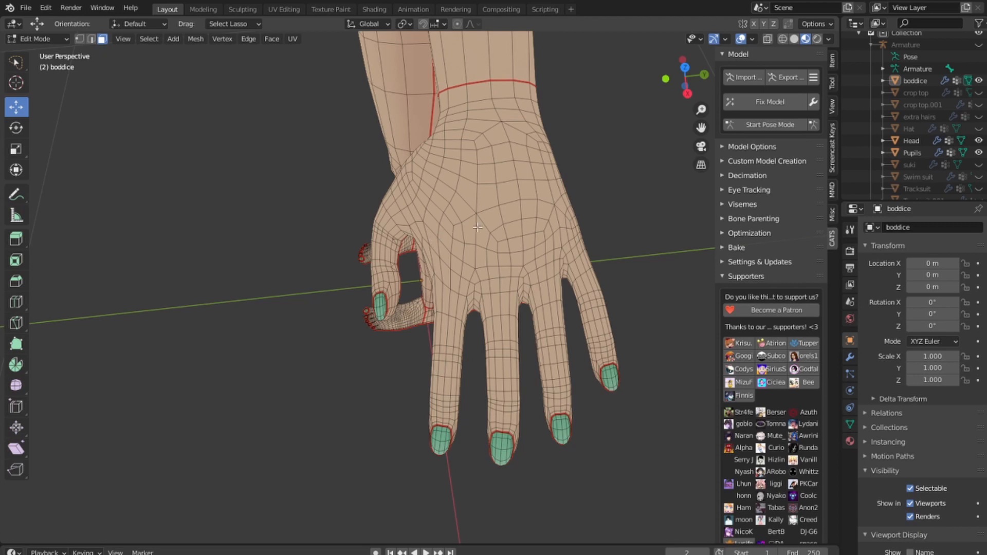
pyautogui.scroll(-5, 471, 213)
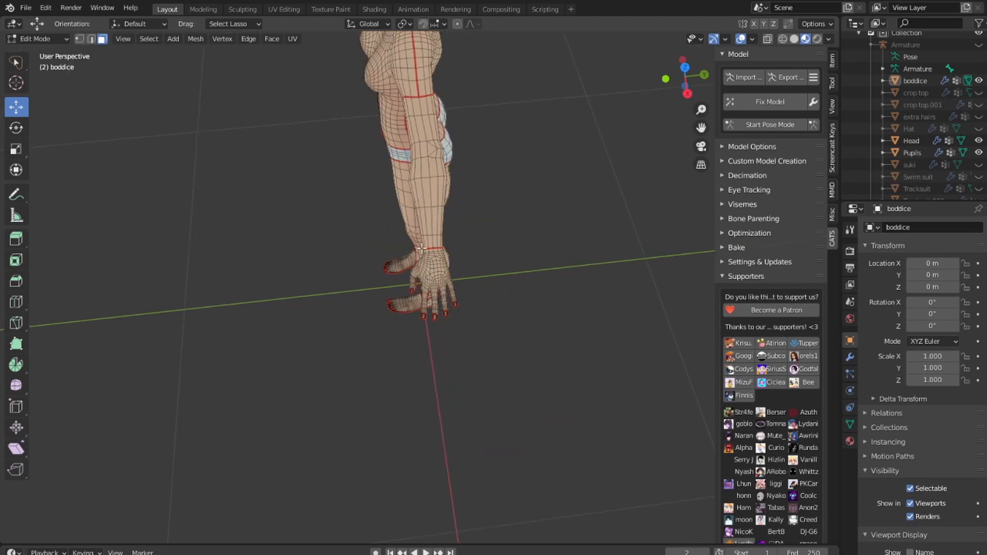
pyautogui.moveTo(252, 189); pyautogui.dragTo(422, 137, button='middle')
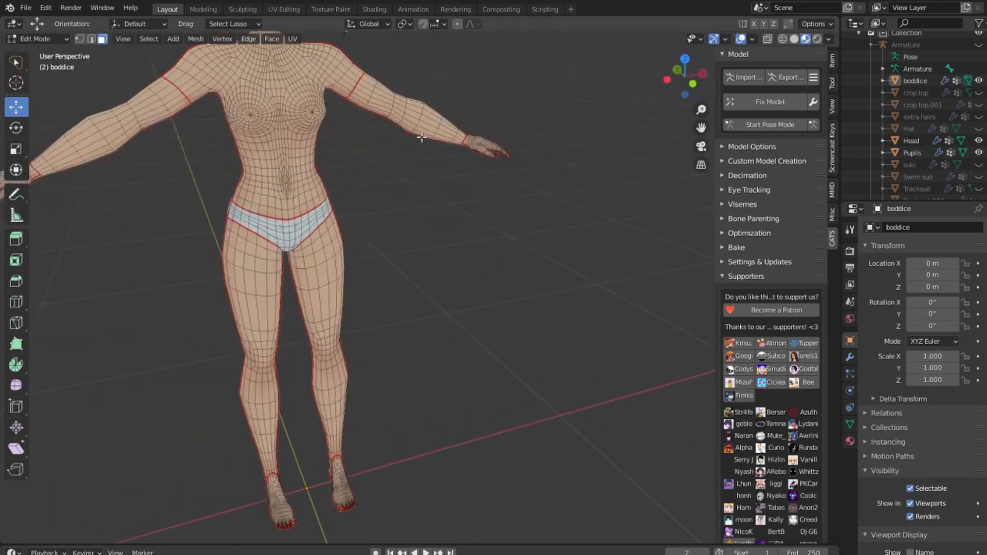
pyautogui.moveTo(316, 220); pyautogui.dragTo(533, 182, button='middle')
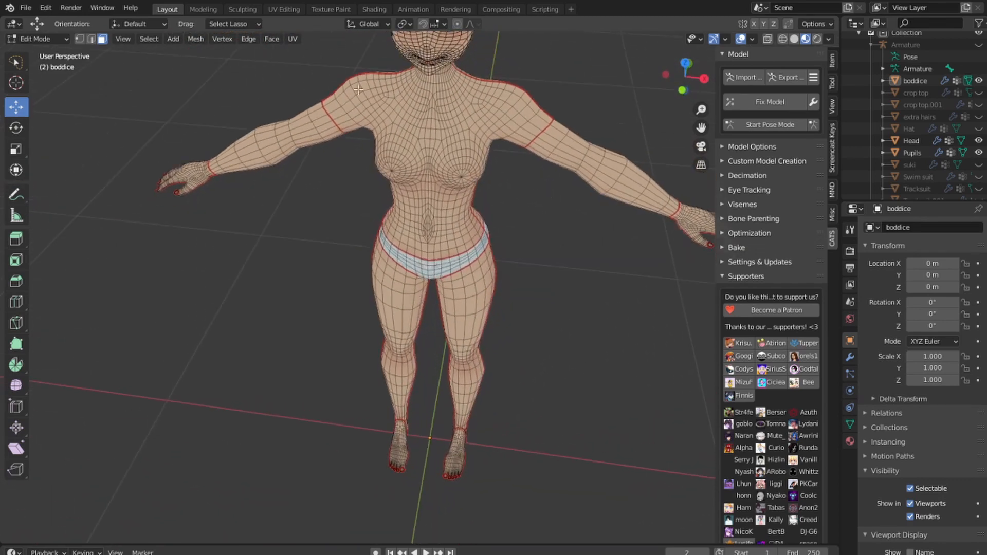
pyautogui.moveTo(346, 254); pyautogui.dragTo(367, 245, button='middle')
# - Examine the topology and seams of the feet, ankles and lower legs from the front and side
pyautogui.keyDown('shift'); pyautogui.moveTo(514, 452); pyautogui.dragTo(522, 353, button='middle'); pyautogui.keyUp('shift')
pyautogui.scroll(6, 522, 353)
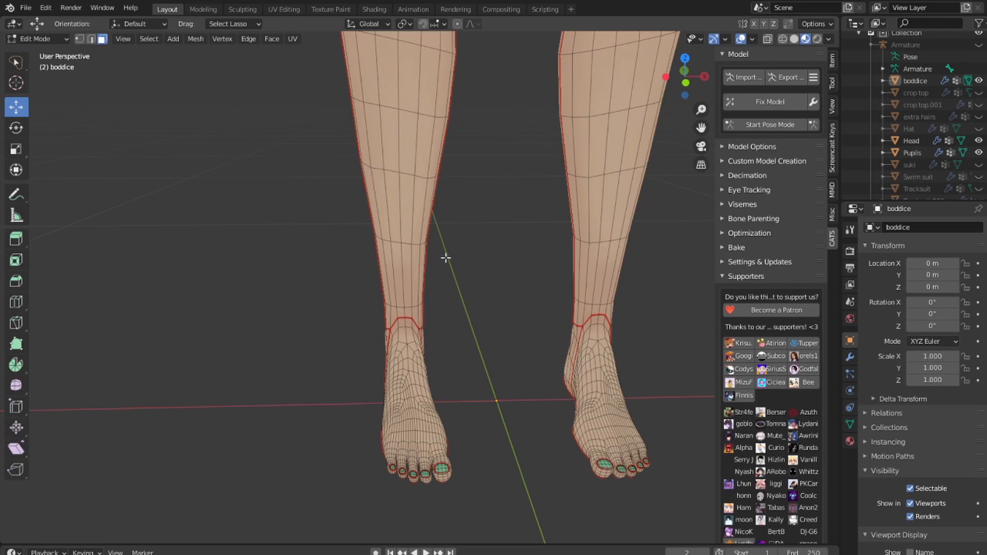
pyautogui.moveTo(446, 258); pyautogui.dragTo(442, 350, button='middle')
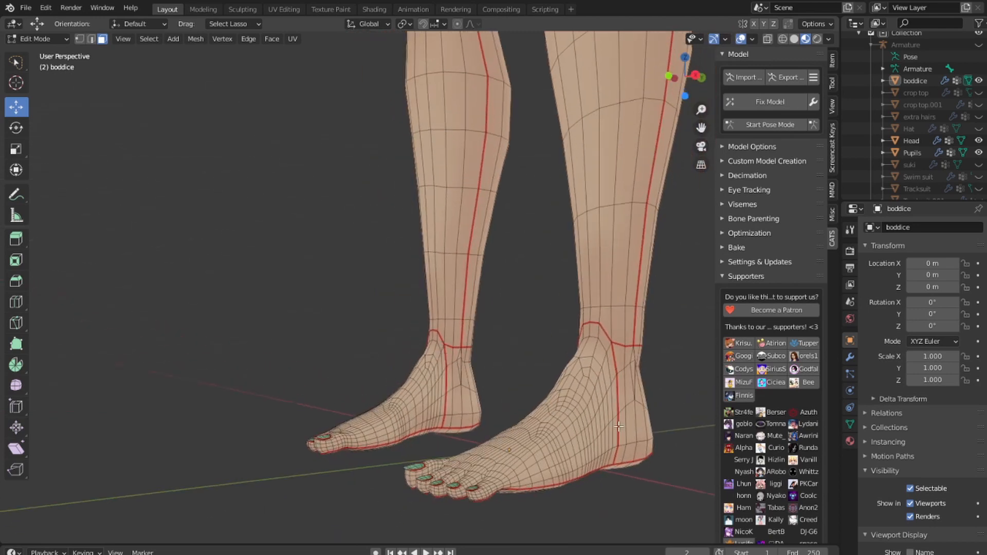
pyautogui.moveTo(618, 427); pyautogui.dragTo(585, 409, button='middle')
pyautogui.scroll(-3, 620, 367)
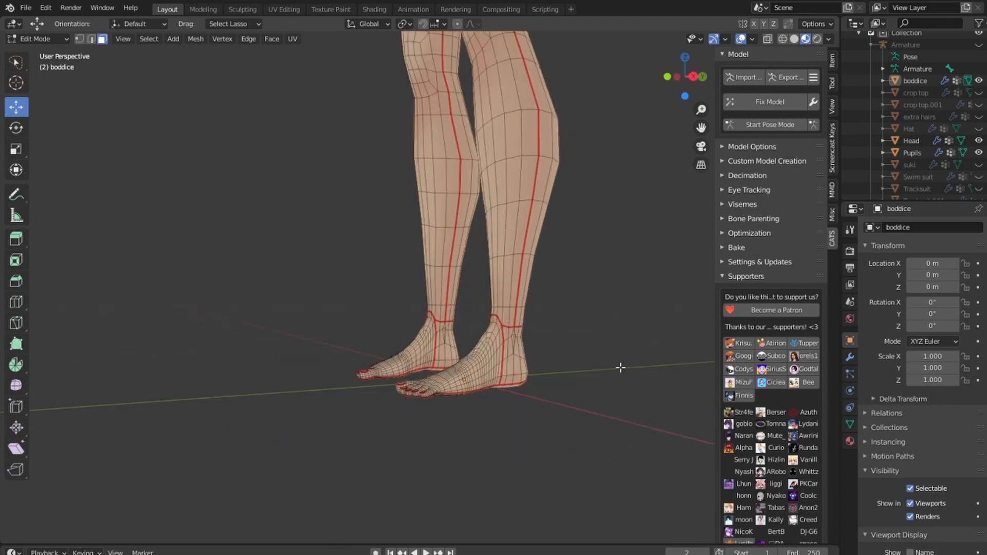
pyautogui.scroll(2, 478, 343)
pyautogui.scroll(-4, 434, 343)
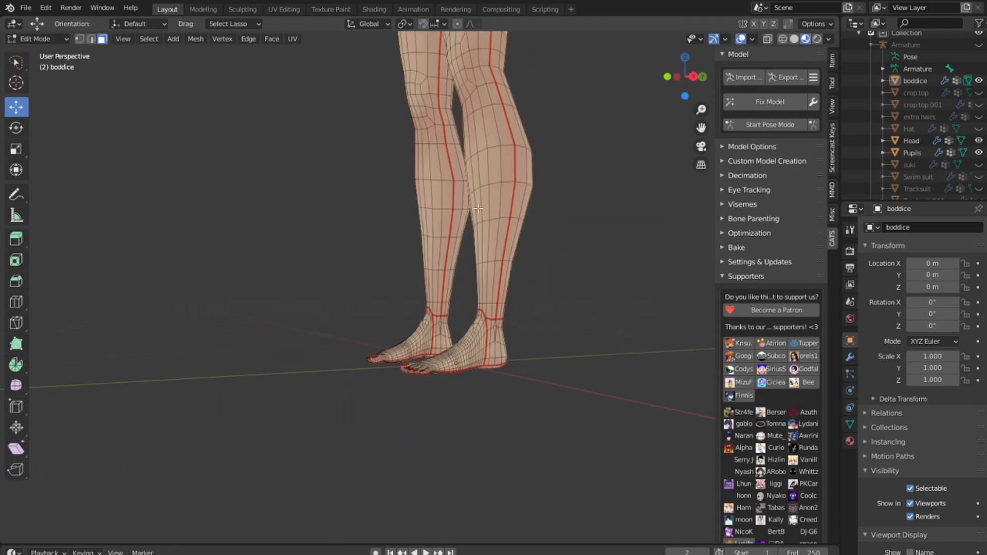
# - Examine the face and head topology from the front, side and back
pyautogui.keyDown('shift'); pyautogui.moveTo(518, 103); pyautogui.dragTo(525, 468, button='middle'); pyautogui.keyUp('shift')
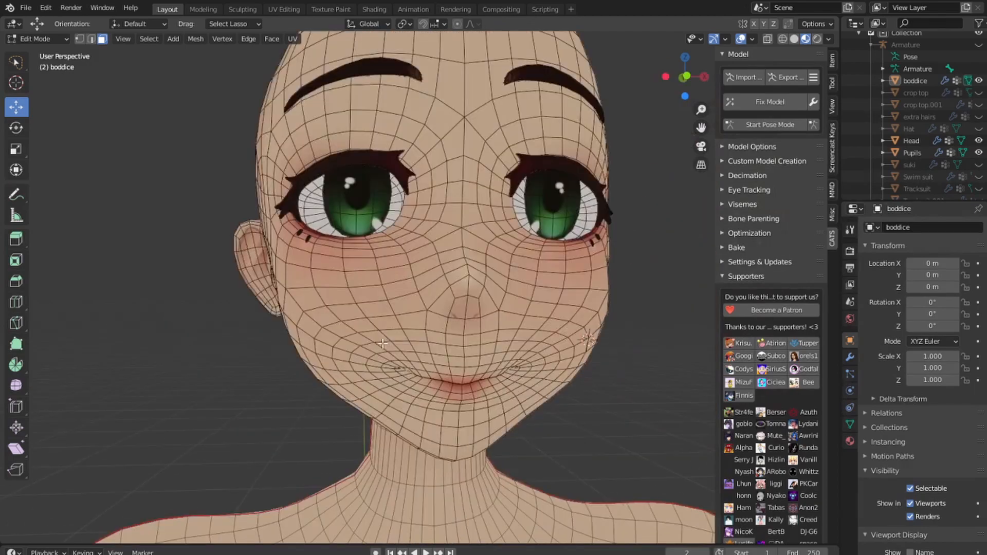
pyautogui.moveTo(345, 324); pyautogui.dragTo(333, 290, button='middle')
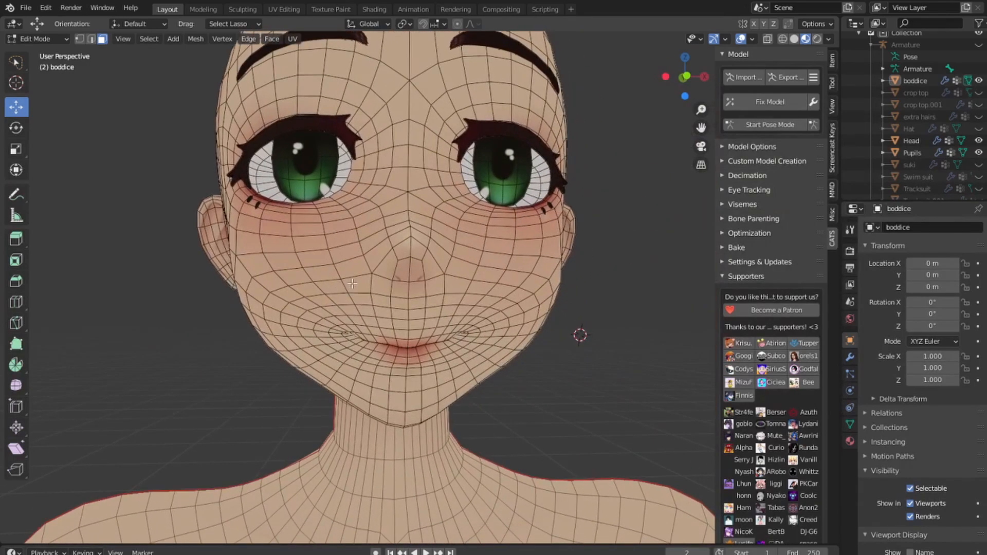
pyautogui.scroll(-2, 364, 282)
pyautogui.moveTo(463, 248); pyautogui.dragTo(403, 221, button='middle')
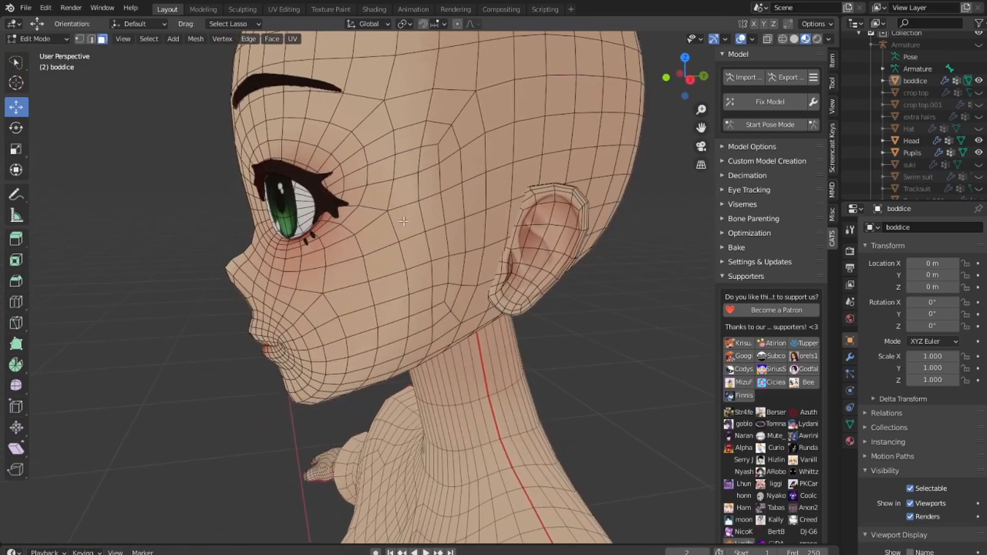
pyautogui.scroll(-3, 437, 290)
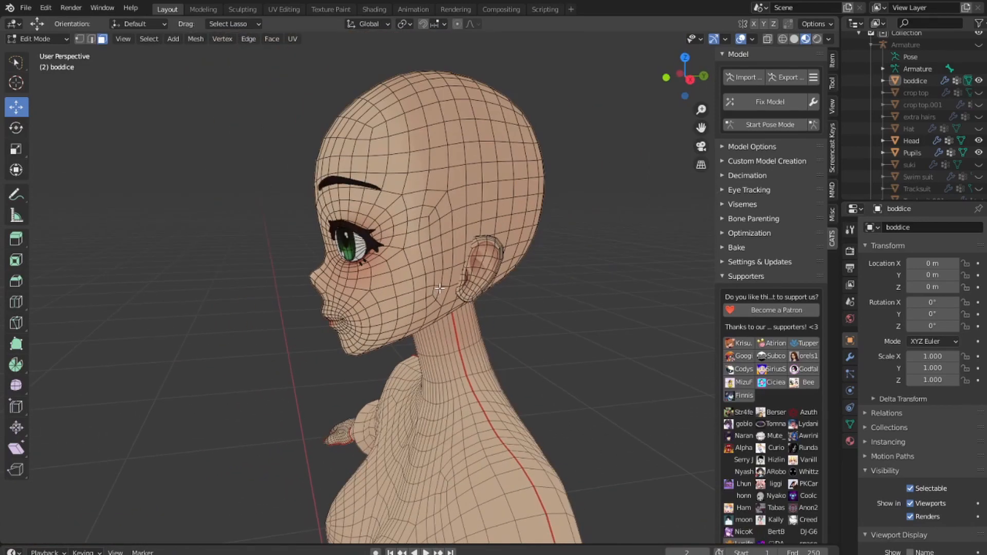
pyautogui.scroll(2, 438, 290)
pyautogui.scroll(-2, 439, 288)
pyautogui.moveTo(552, 304); pyautogui.dragTo(404, 273, button='middle')
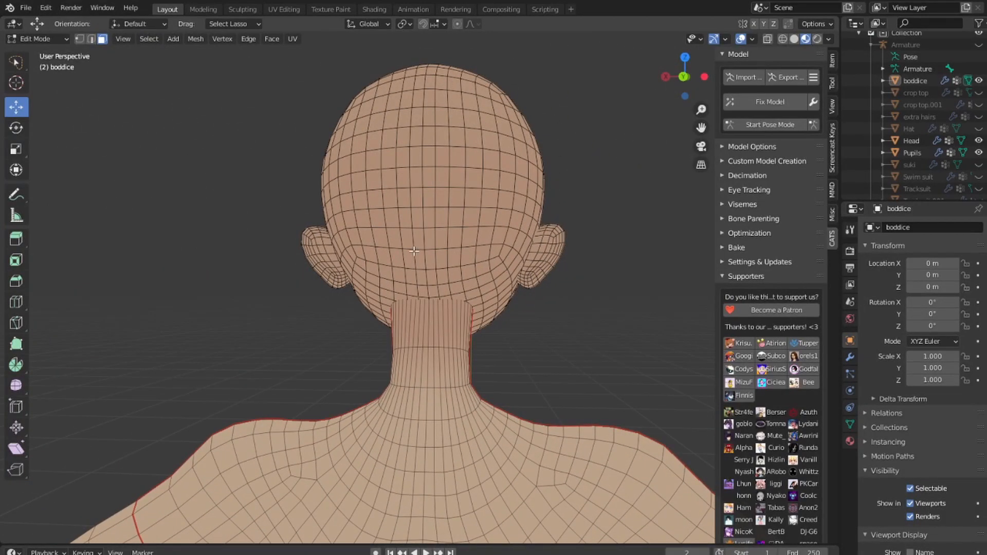
pyautogui.moveTo(504, 138); pyautogui.dragTo(401, 194, button='middle')
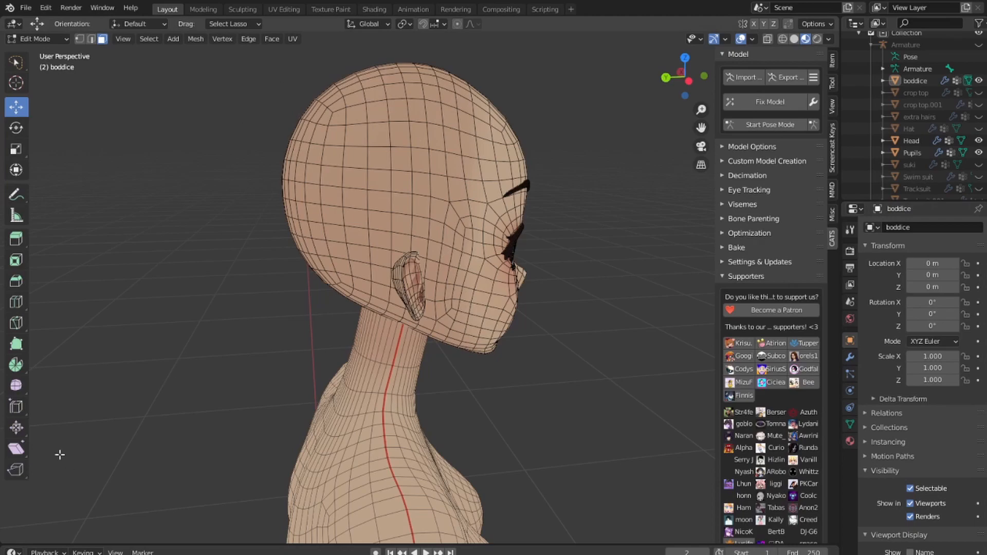
# - Examine the edge flow around the jaw, cheek, ear and upper neck from both sides of the head
pyautogui.moveTo(560, 337); pyautogui.dragTo(525, 330, button='middle')
pyautogui.scroll(5, 353, 279)
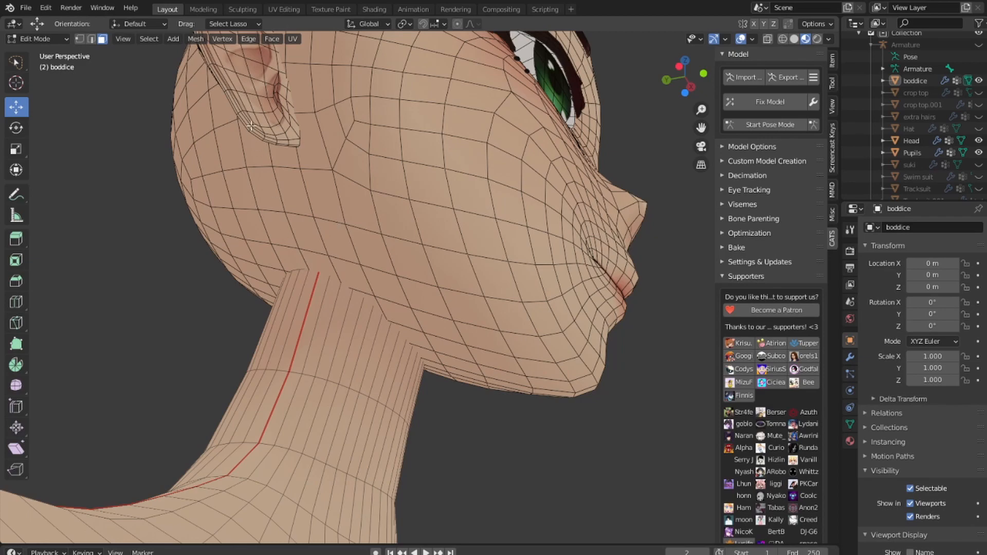
pyautogui.scroll(-4, 362, 213)
pyautogui.scroll(4, 360, 219)
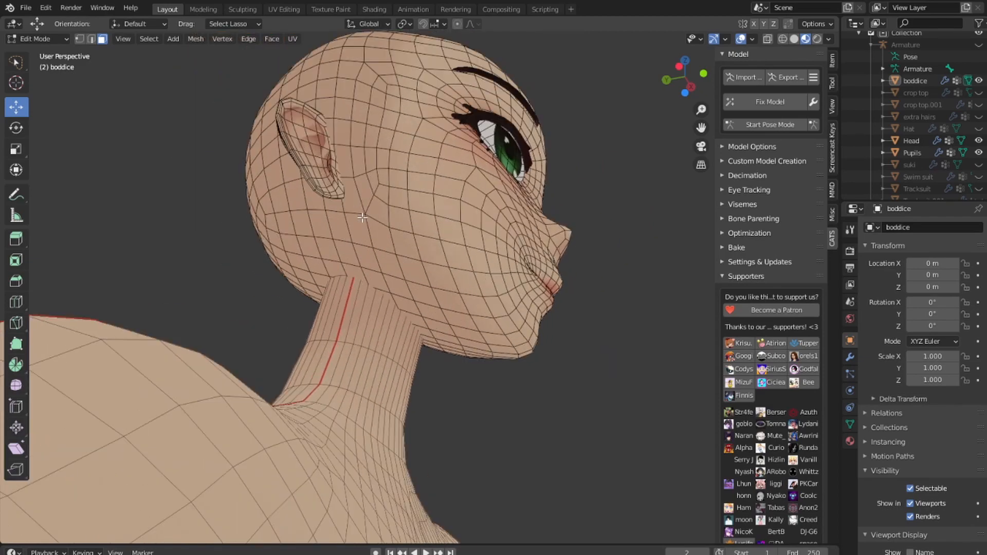
pyautogui.moveTo(279, 207); pyautogui.dragTo(637, 292, button='middle')
pyautogui.scroll(-3, 637, 292)
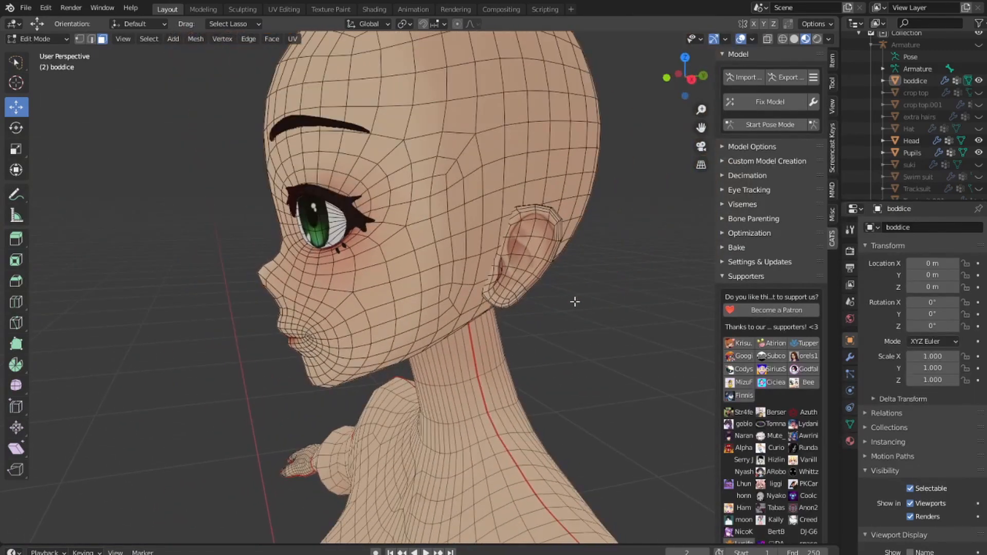
pyautogui.moveTo(527, 308); pyautogui.dragTo(560, 332, button='middle')
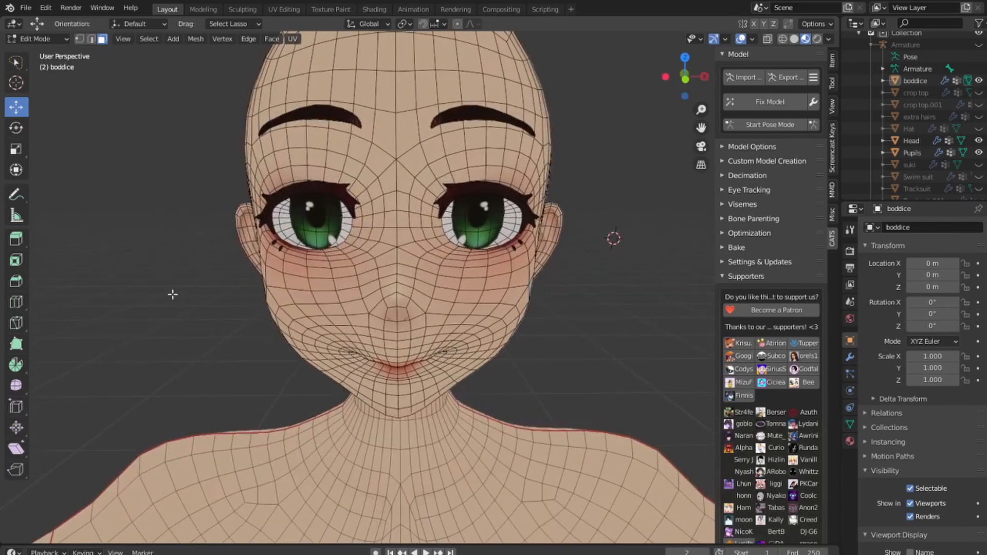
# - Place the 3D cursor beside the head and examine the head, neck and shoulders from a low angle
pyautogui.keyDown('shift'); pyautogui.rightClick(588, 153); pyautogui.keyUp('shift')
pyautogui.scroll(-5, 455, 265)
pyautogui.scroll(5, 460, 353)
pyautogui.scroll(-5, 460, 330)
pyautogui.moveTo(532, 353); pyautogui.dragTo(477, 291, button='middle')
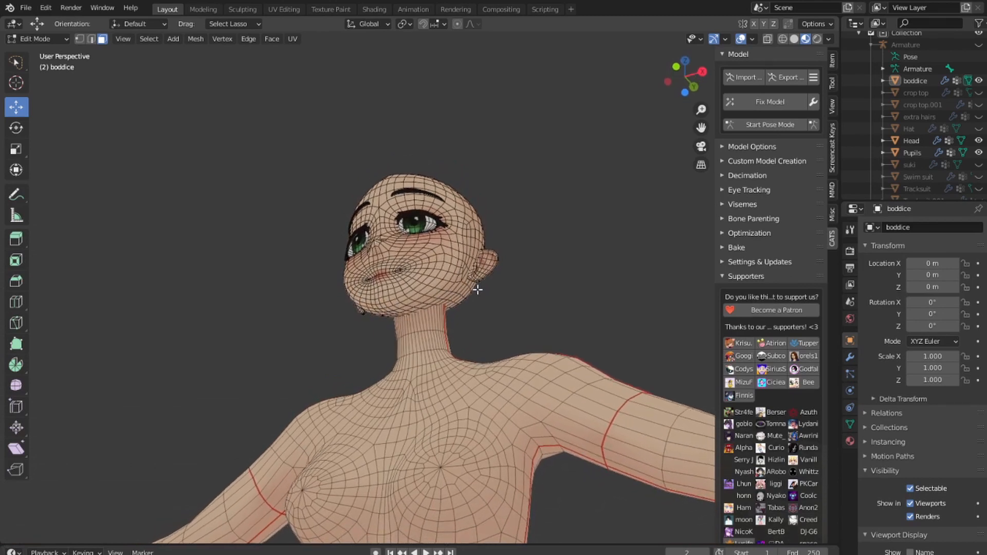
pyautogui.moveTo(477, 289); pyautogui.dragTo(493, 291, button='middle')
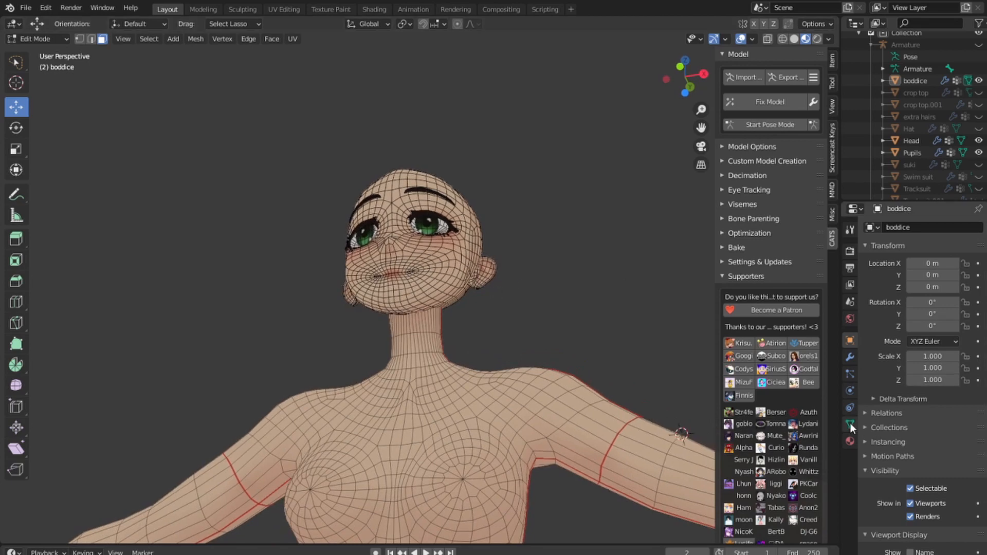
# - Examine the topology under the chin and down the front of the neck to the collarbones
pyautogui.scroll(3, 452, 351)
pyautogui.scroll(3, 489, 277)
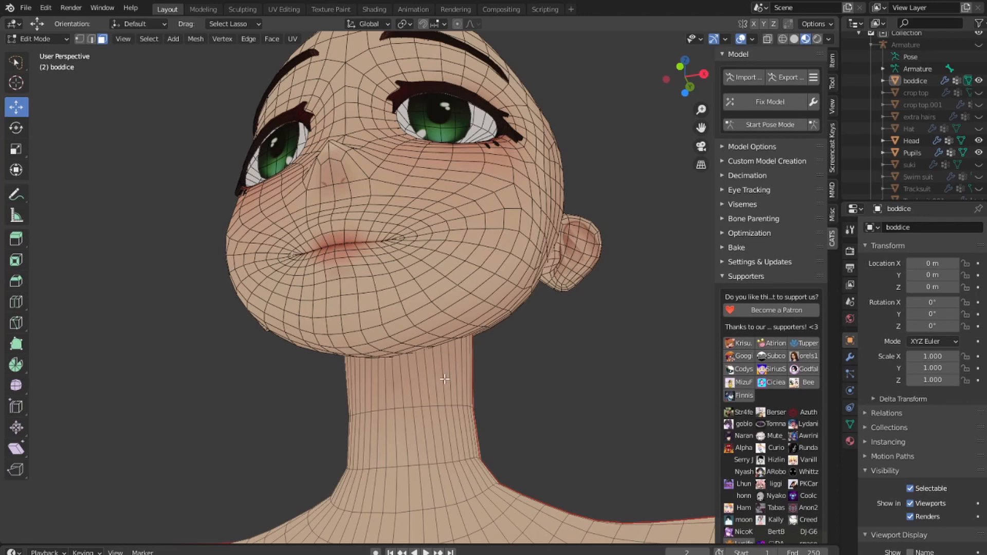
pyautogui.scroll(-2, 442, 375)
pyautogui.keyDown('shift'); pyautogui.moveTo(437, 411); pyautogui.dragTo(432, 304, button='middle'); pyautogui.keyUp('shift')
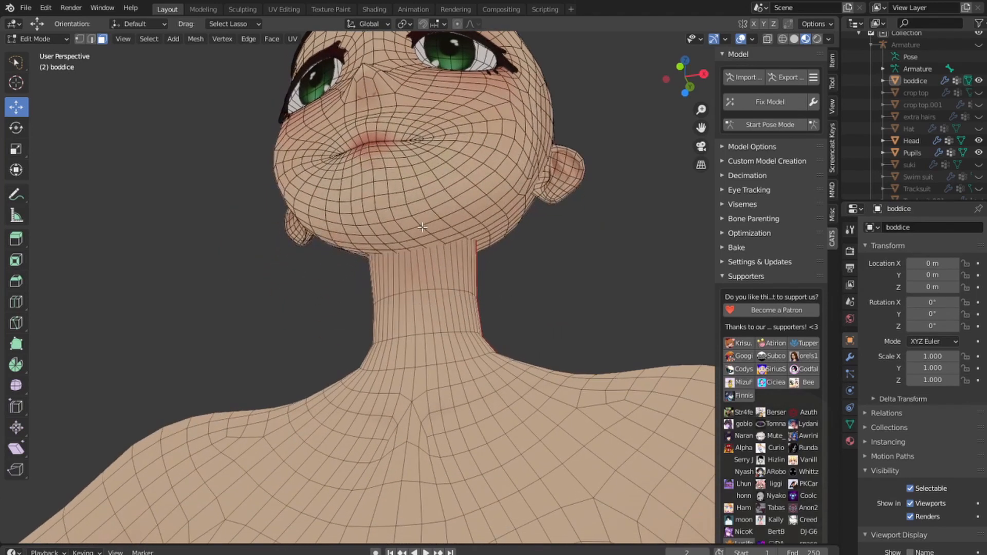
pyautogui.scroll(-5, 413, 210)
pyautogui.scroll(4, 401, 108)
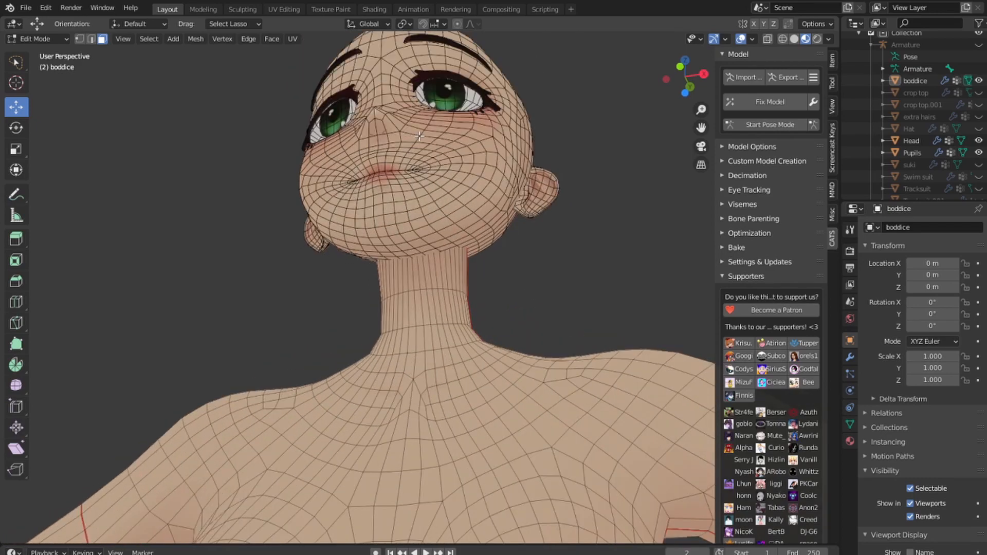
# - Examine where the neck meets the head behind the ear, and the head and shoulders from the front
pyautogui.moveTo(595, 156); pyautogui.dragTo(468, 252, button='middle')
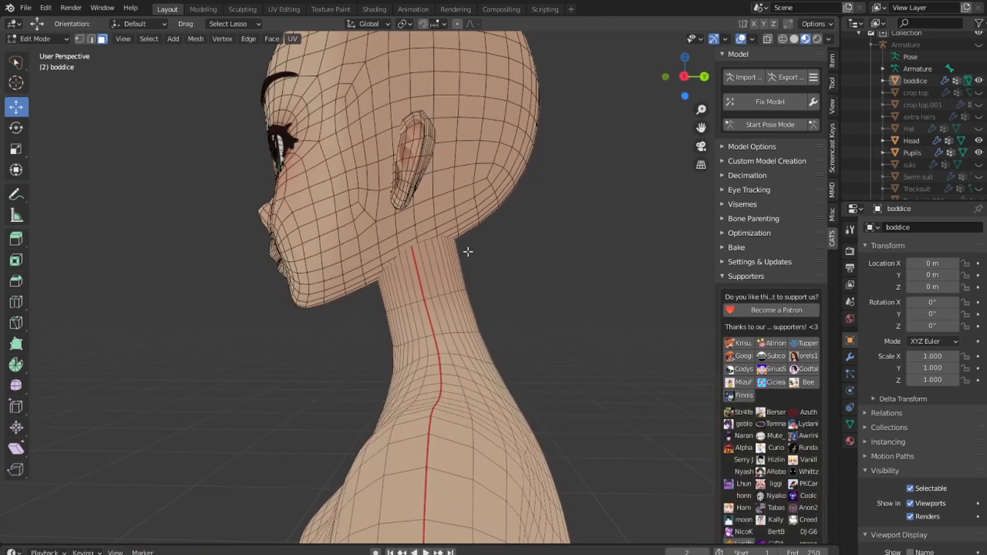
pyautogui.scroll(10, 410, 220)
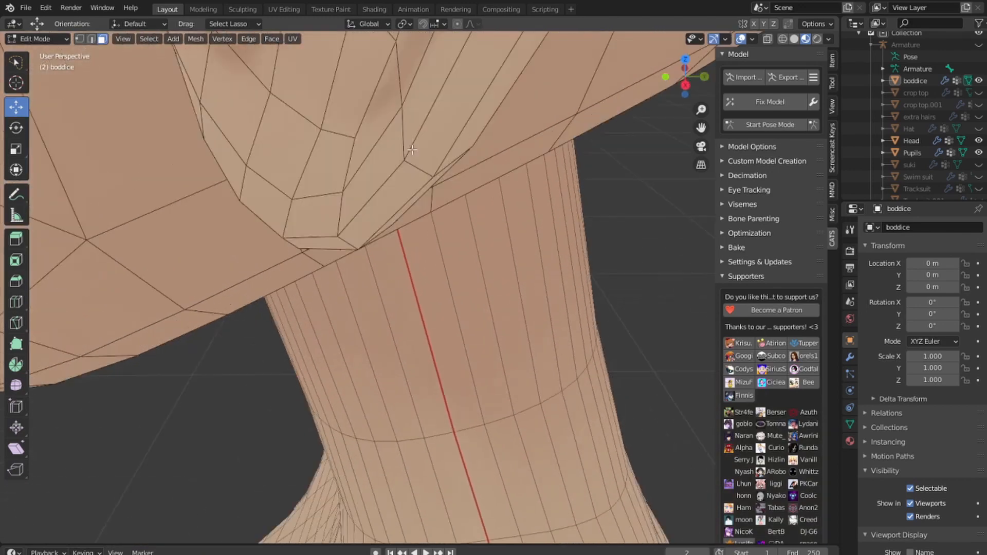
pyautogui.scroll(-10, 432, 184)
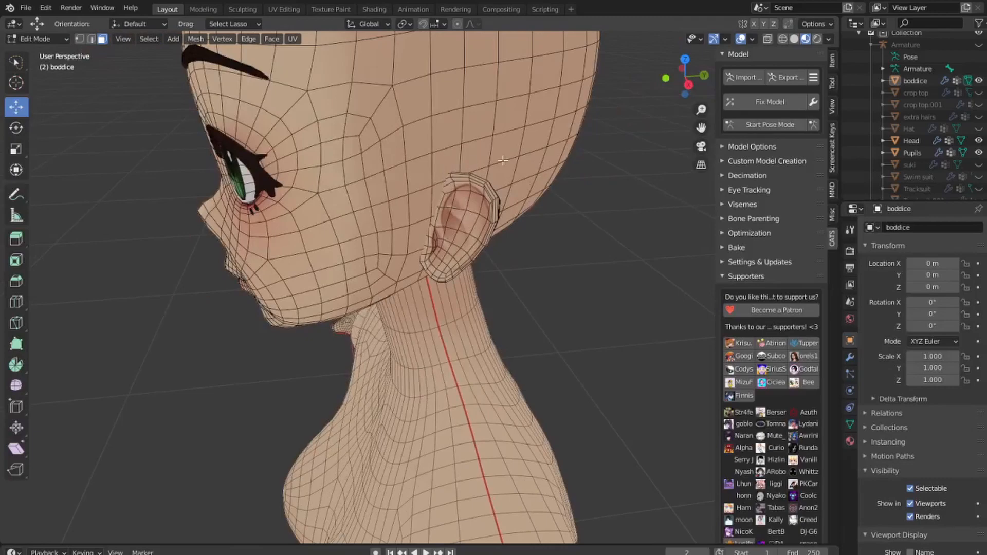
pyautogui.moveTo(503, 161); pyautogui.dragTo(479, 135, button='middle')
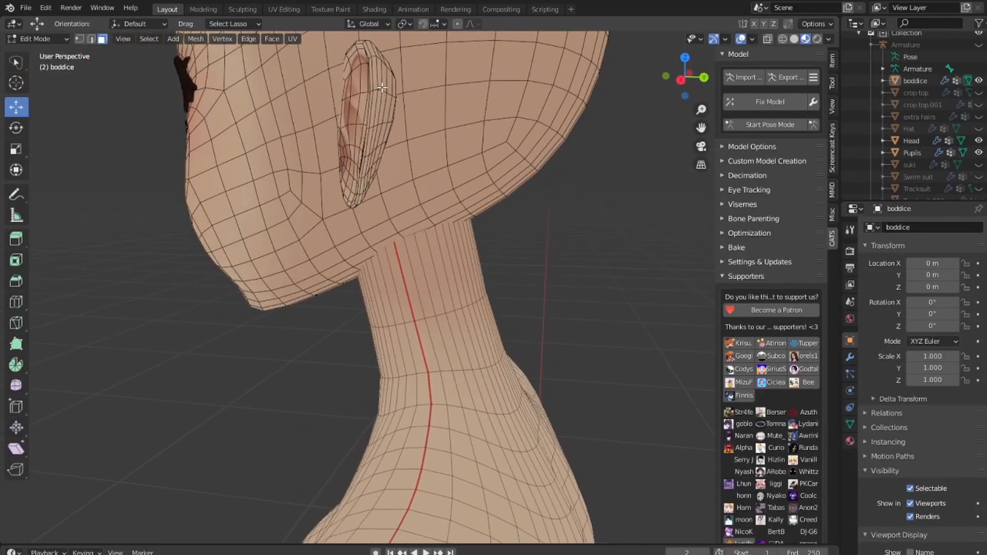
pyautogui.moveTo(382, 87); pyautogui.dragTo(245, 109, button='middle')
pyautogui.scroll(-3, 462, 107)
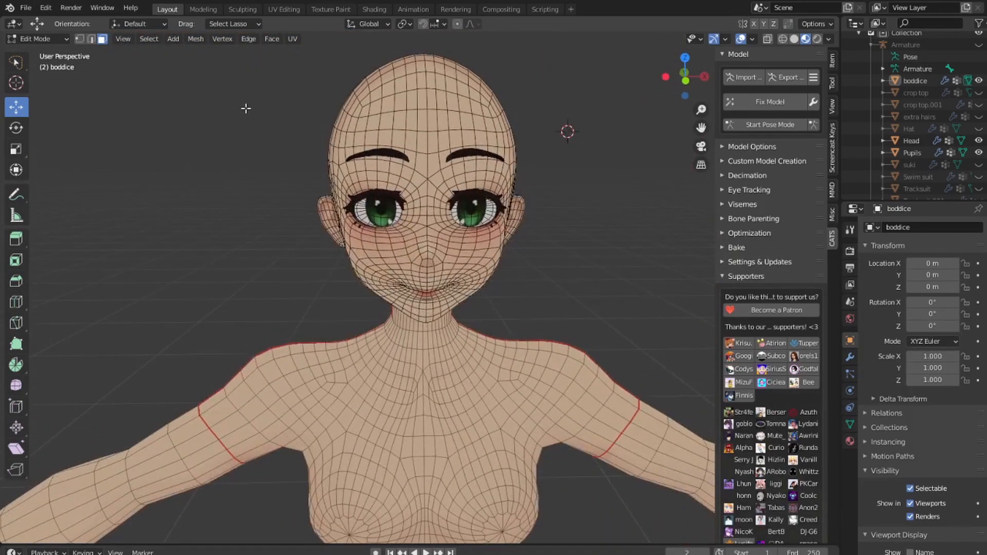
pyautogui.moveTo(701, 249); pyautogui.dragTo(529, 203, button='middle')
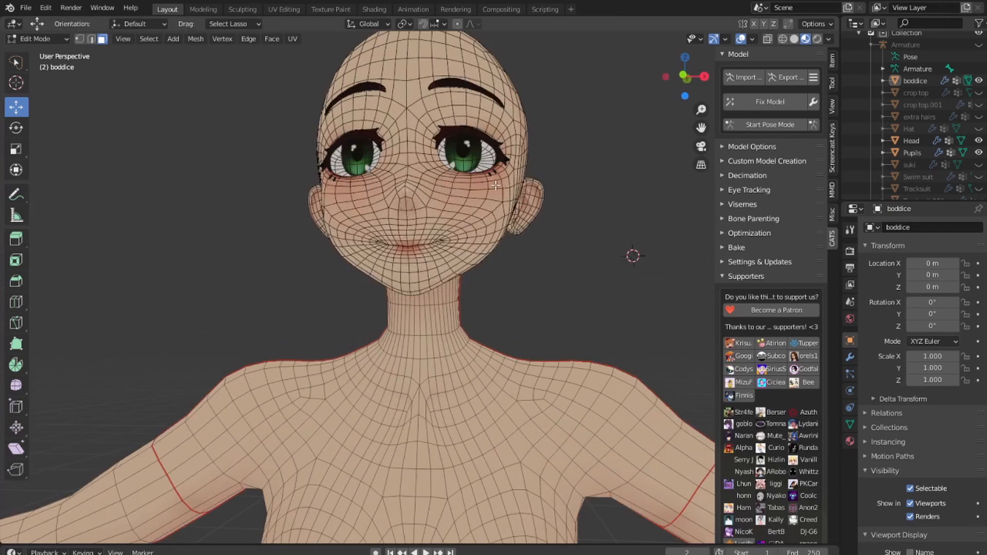
# - Examine the edge flow of the head and neck from the front and in side profile
pyautogui.moveTo(540, 214); pyautogui.dragTo(481, 196, button='middle')
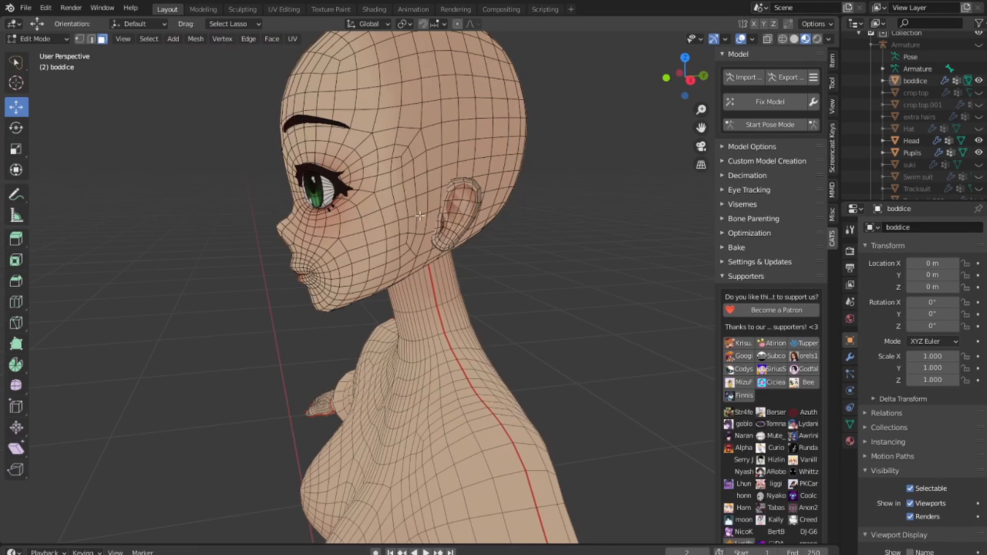
pyautogui.moveTo(420, 217); pyautogui.dragTo(576, 198, button='middle')
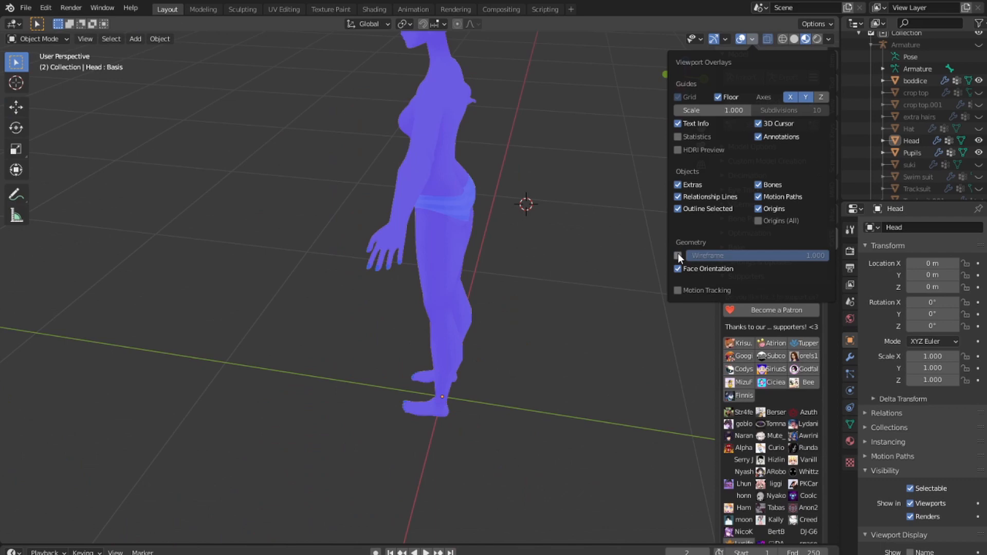
# - Show the wireframe overlay over the model's normal colours and examine the whole body's topology from behind
pyautogui.click(677, 254)
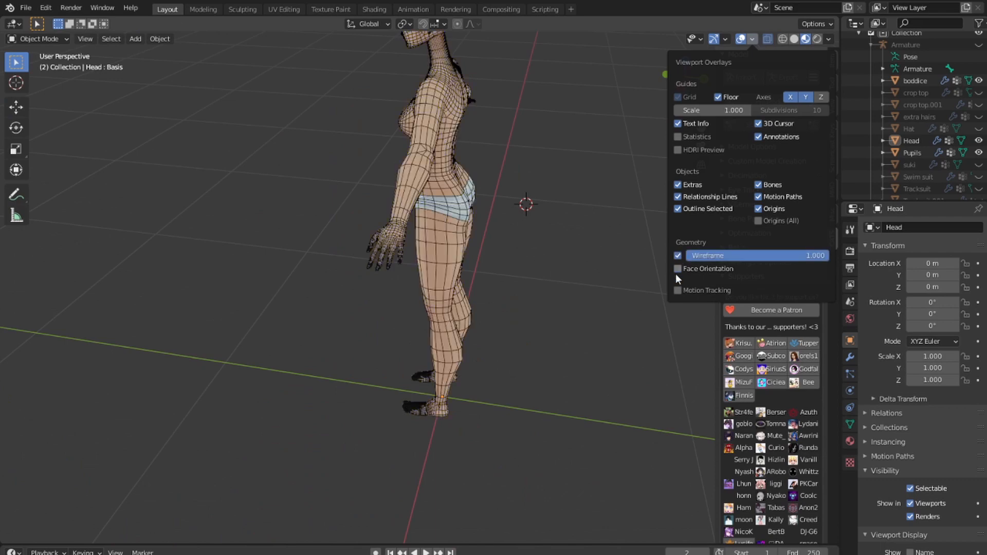
pyautogui.moveTo(551, 249); pyautogui.dragTo(476, 171, button='middle')
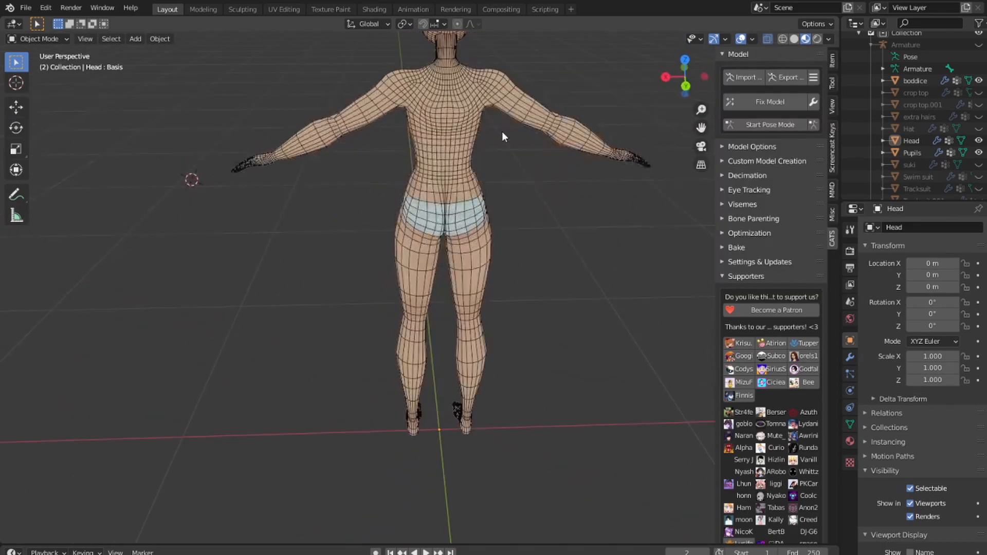
pyautogui.scroll(5, 501, 131)
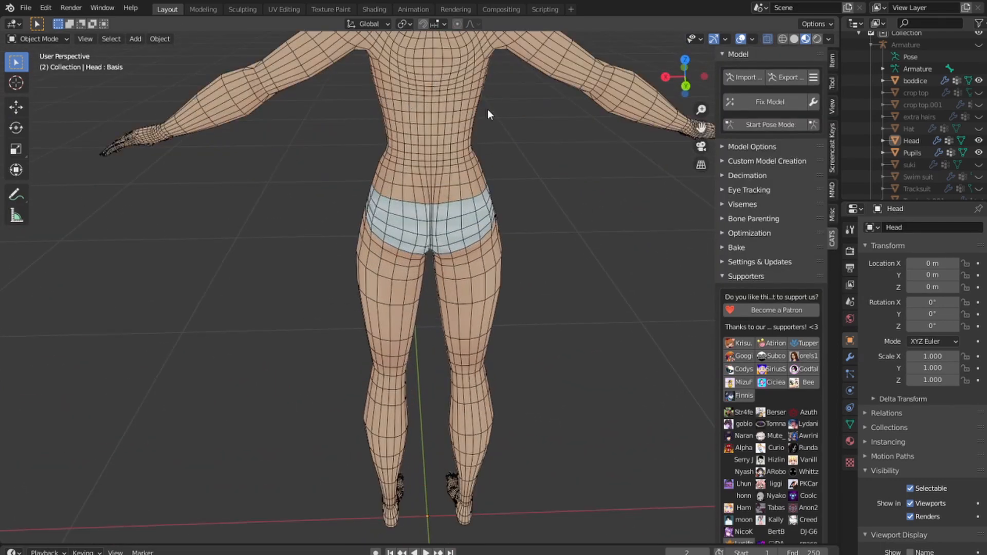
pyautogui.scroll(-5, 569, 152)
pyautogui.moveTo(526, 147); pyautogui.dragTo(499, 133, button='middle')
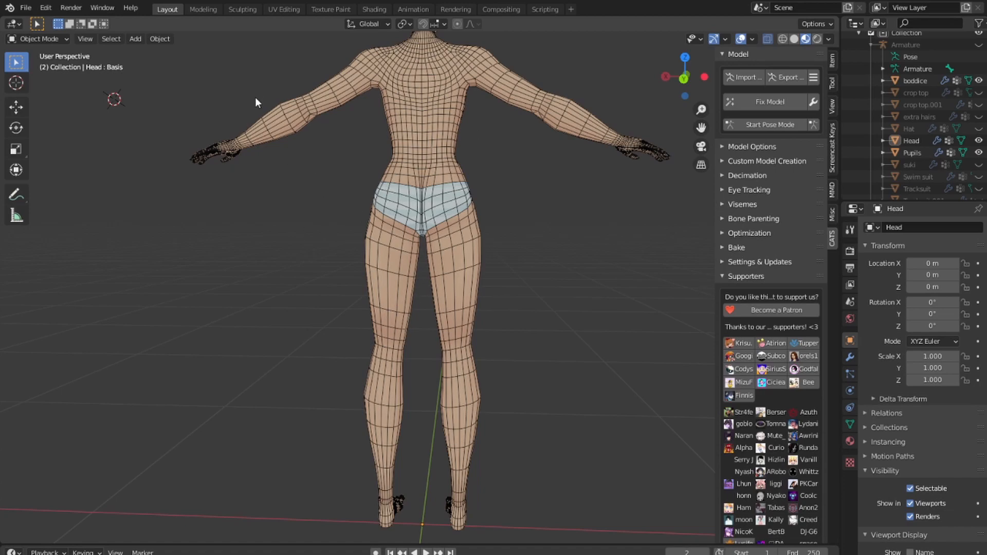
# - Examine the topology on the back of the hand, the knuckles and the fingers up close
pyautogui.moveTo(349, 105); pyautogui.dragTo(410, 192, button='middle')
pyautogui.scroll(5, 432, 180)
pyautogui.moveTo(509, 88); pyautogui.dragTo(510, 197, button='middle')
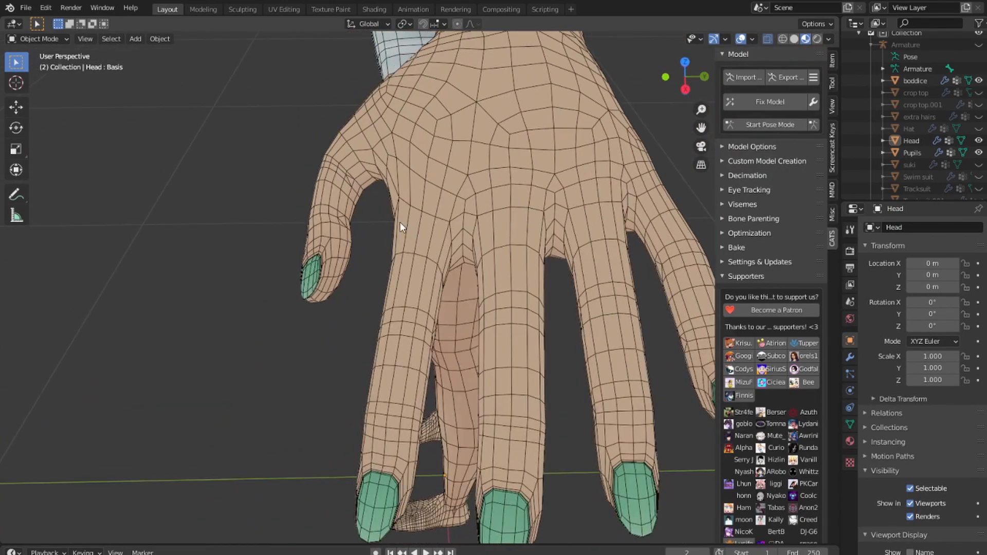
pyautogui.scroll(-5, 399, 222)
# - Examine the edge loops of the hips, thighs and knees from behind and from the front
pyautogui.moveTo(427, 188); pyautogui.dragTo(440, 166, button='middle')
pyautogui.scroll(4, 440, 166)
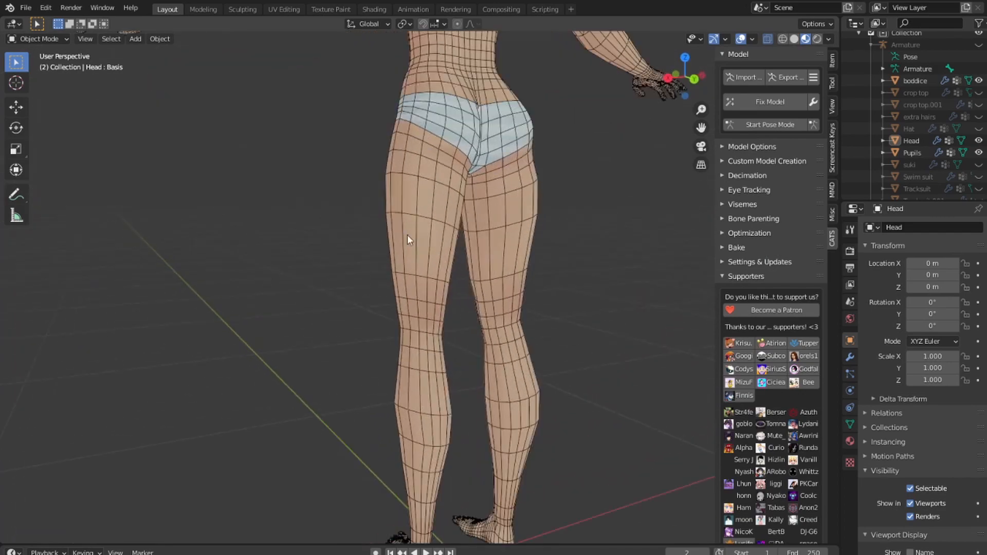
pyautogui.moveTo(576, 162); pyautogui.dragTo(276, 157, button='middle')
pyautogui.scroll(3, 396, 147)
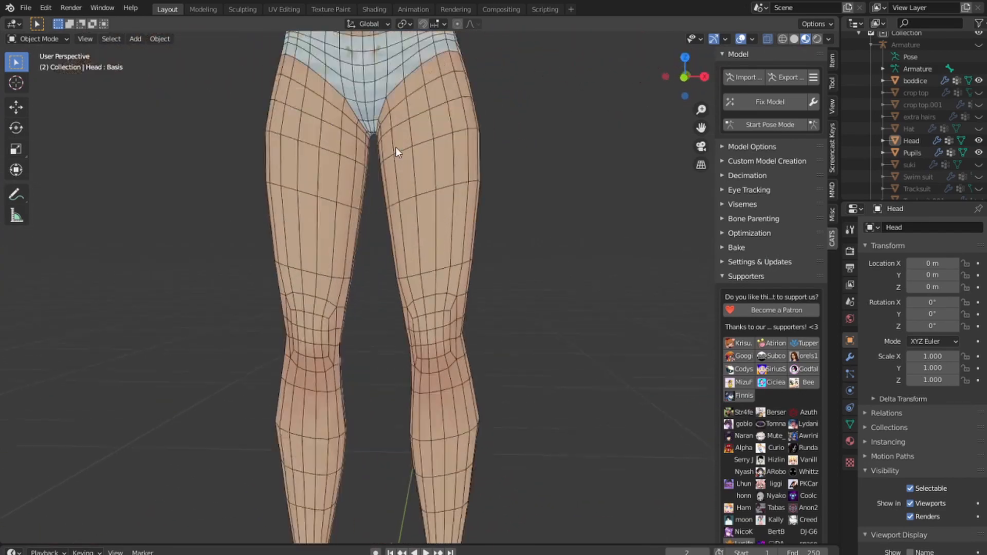
# - Examine how the edge loops run from the pelvis into the upper thighs from the front
pyautogui.keyDown('shift'); pyautogui.moveTo(344, 61); pyautogui.dragTo(449, 180, button='middle'); pyautogui.keyUp('shift')
pyautogui.scroll(5, 449, 180)
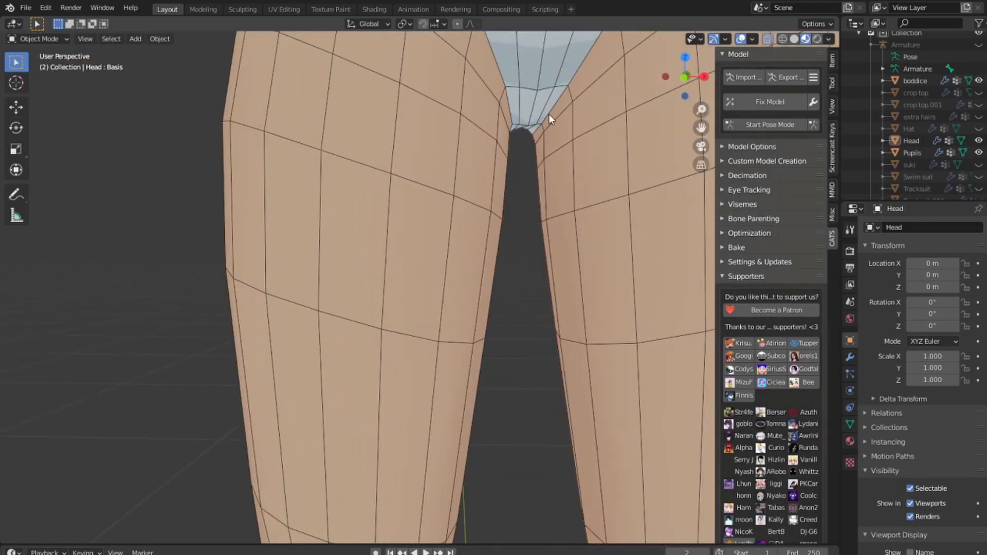
pyautogui.keyDown('shift'); pyautogui.moveTo(548, 113); pyautogui.dragTo(436, 226, button='middle'); pyautogui.keyUp('shift')
pyautogui.scroll(-10, 404, 195)
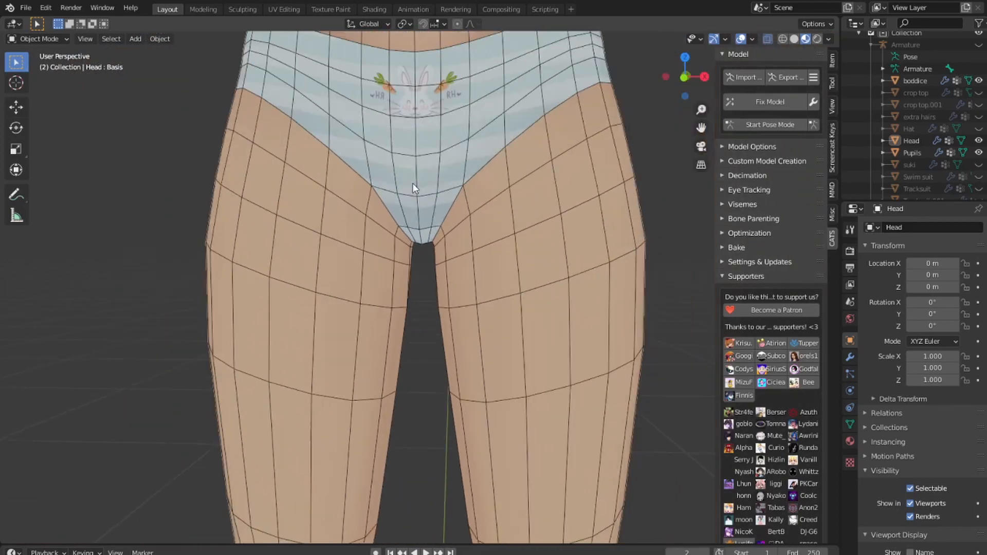
pyautogui.keyDown('shift'); pyautogui.moveTo(485, 270); pyautogui.dragTo(229, 154, button='middle'); pyautogui.keyUp('shift')
# - Examine the topology of the back, shoulders and arms, and the body and legs from the front
pyautogui.keyDown('shift'); pyautogui.moveTo(424, 46); pyautogui.dragTo(401, 138, button='middle'); pyautogui.keyUp('shift')
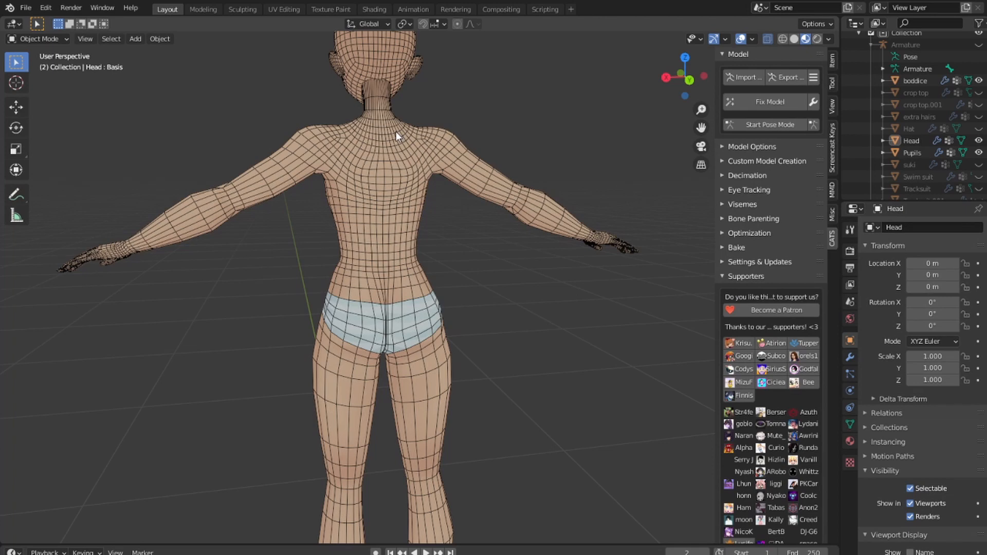
pyautogui.scroll(2, 396, 132)
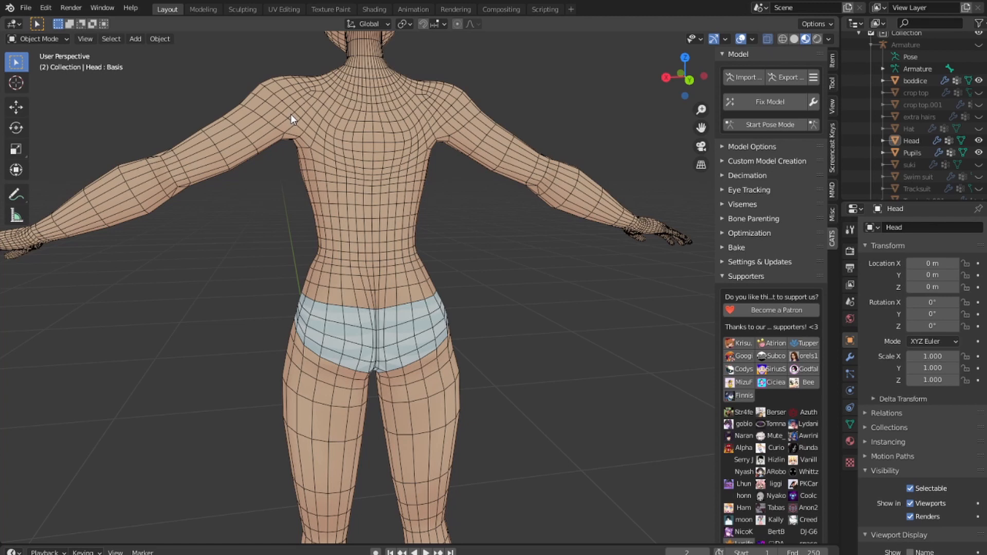
pyautogui.moveTo(513, 217); pyautogui.dragTo(535, 301, button='middle')
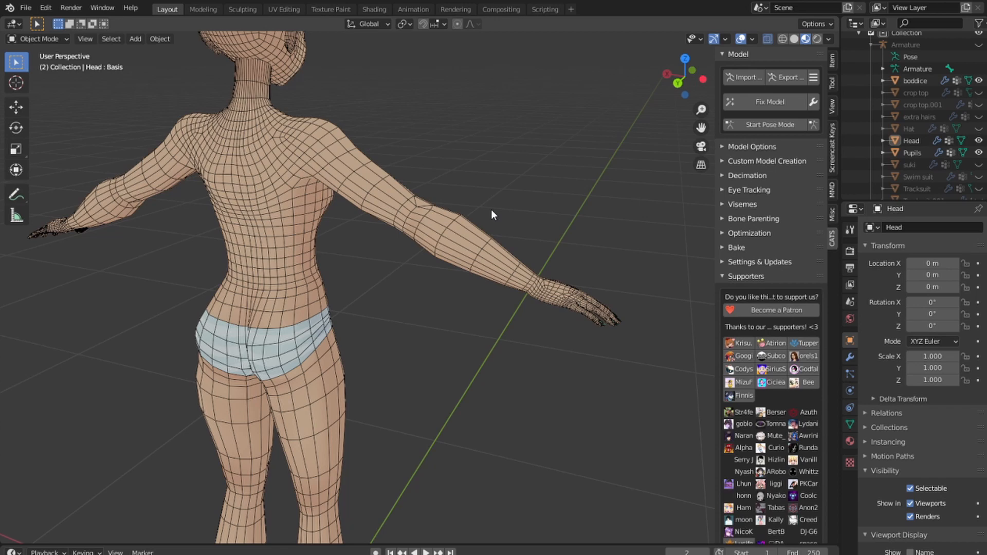
pyautogui.scroll(-5, 478, 209)
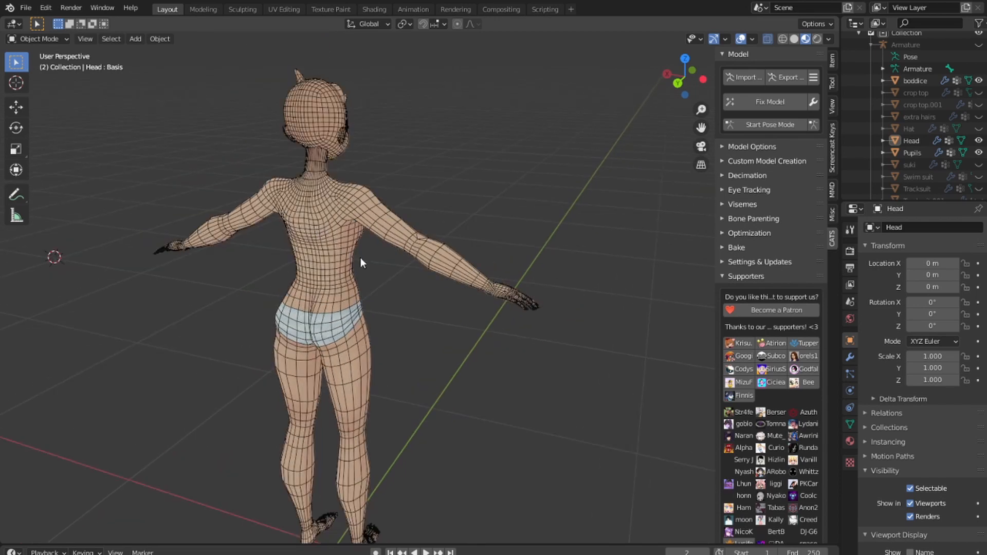
pyautogui.keyDown('shift'); pyautogui.moveTo(360, 259); pyautogui.dragTo(577, 124, button='middle'); pyautogui.keyUp('shift')
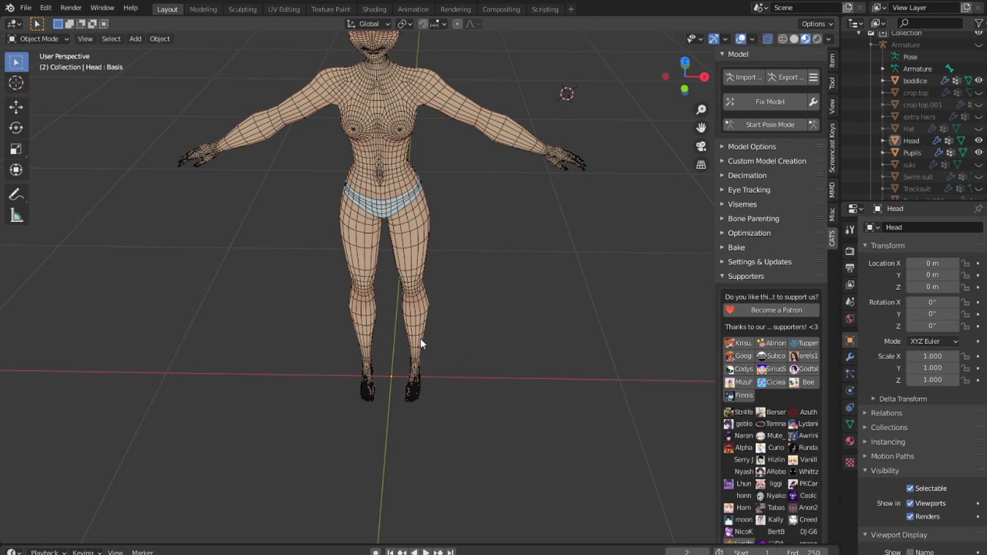
pyautogui.scroll(3, 486, 219)
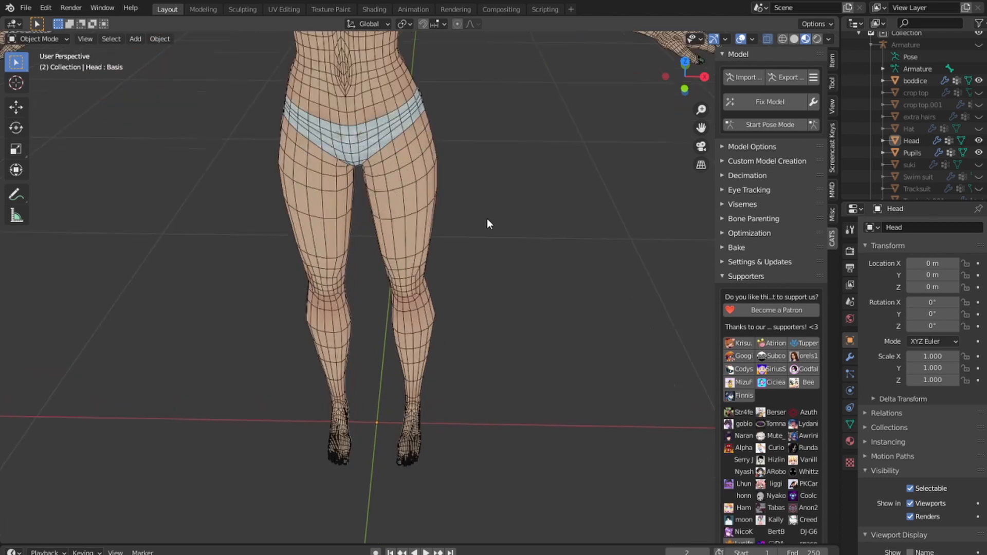
pyautogui.keyDown('shift'); pyautogui.moveTo(486, 219); pyautogui.dragTo(518, 396, button='middle'); pyautogui.keyUp('shift')
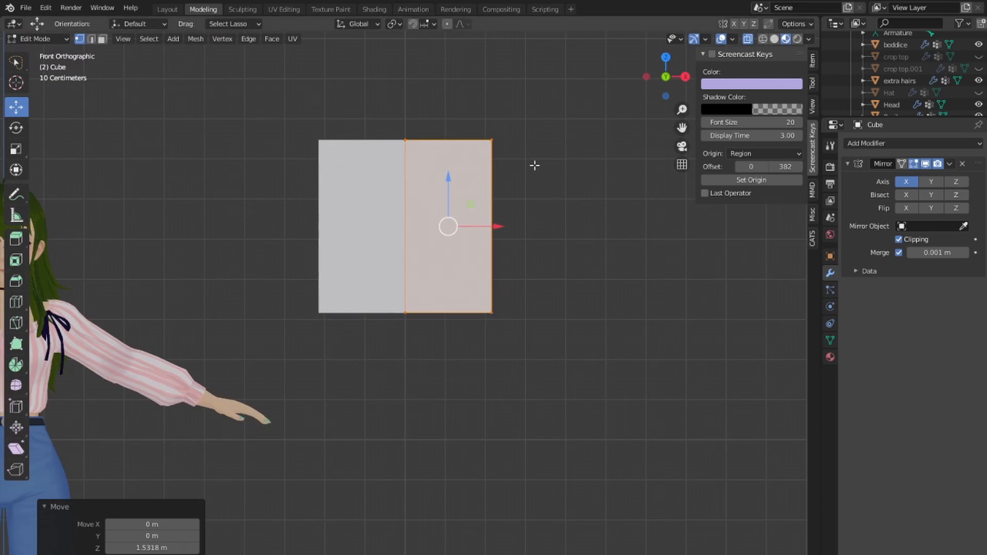
# - Scale the mirrored cube's half down to 0.129 and extrude its bottom face straight down along the Z axis
pyautogui.press('s')
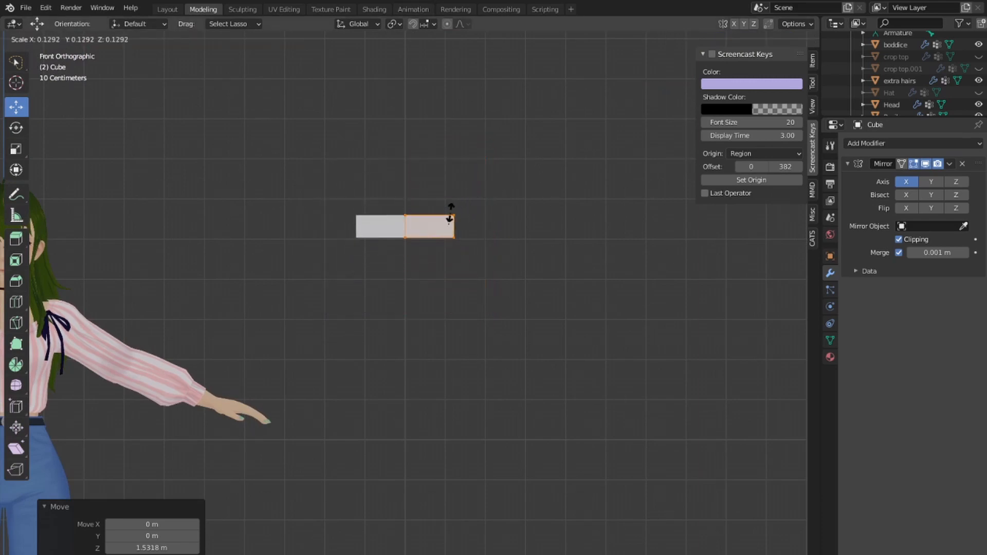
pyautogui.click(450, 212)
pyautogui.moveTo(508, 195); pyautogui.dragTo(517, 334, button='middle')
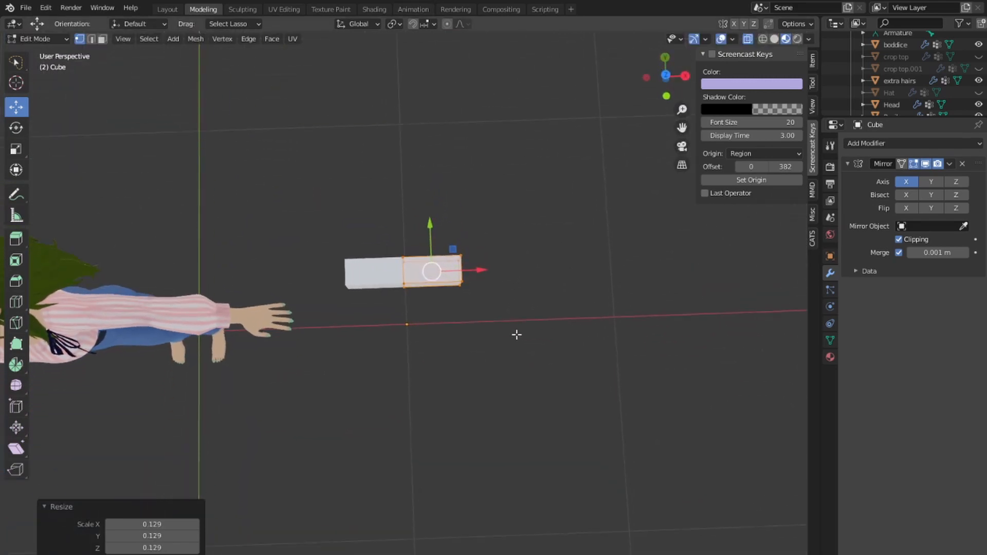
pyautogui.press('KP_1')
pyautogui.press('e')
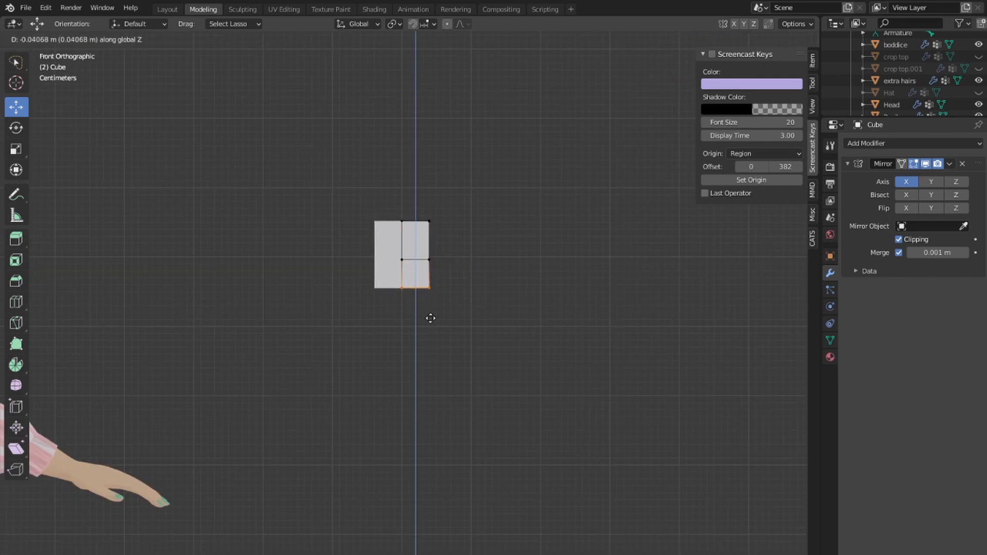
pyautogui.click(424, 383)
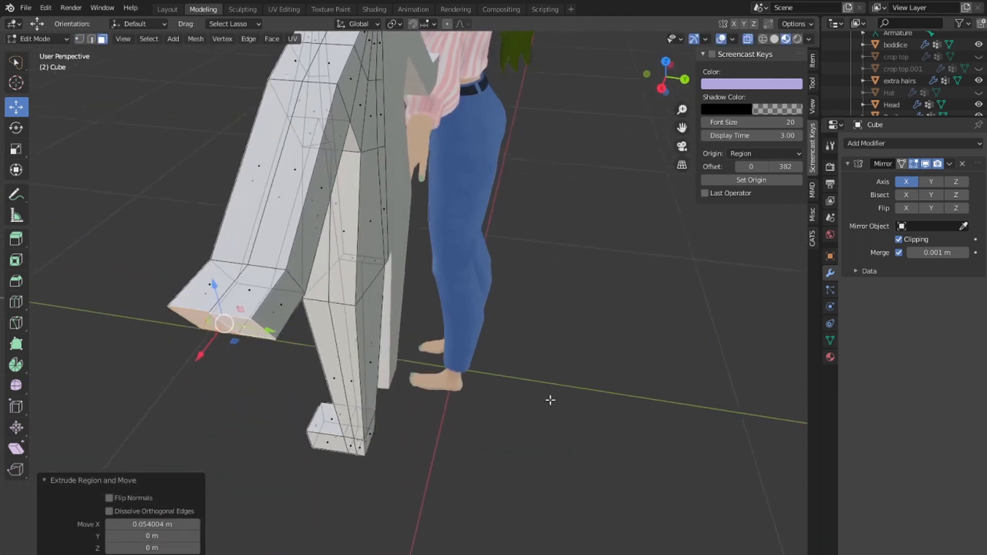
# - Flatten the end face of the block-out hand by scaling it to 0.067 along X
pyautogui.moveTo(551, 399); pyautogui.dragTo(532, 324, button='middle')
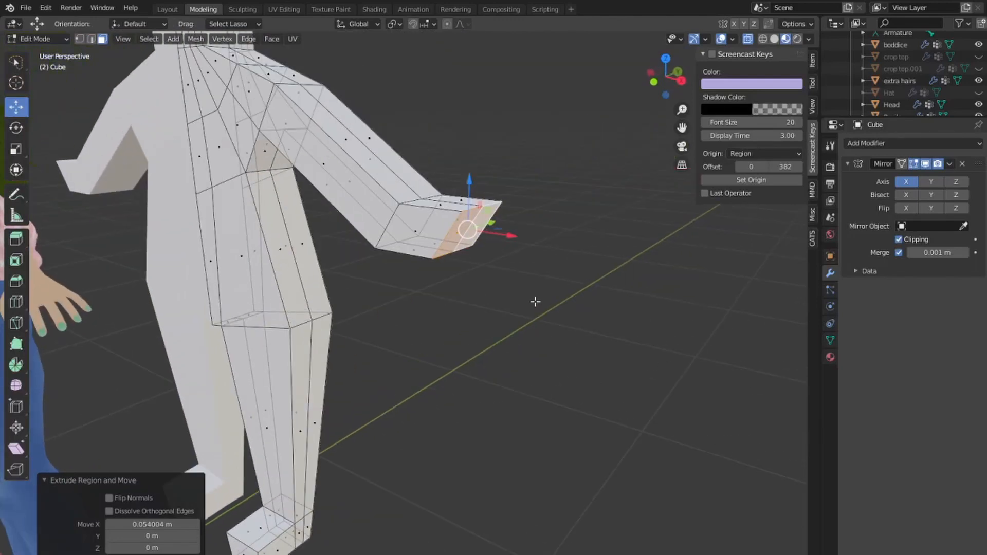
pyautogui.press('KP_1')
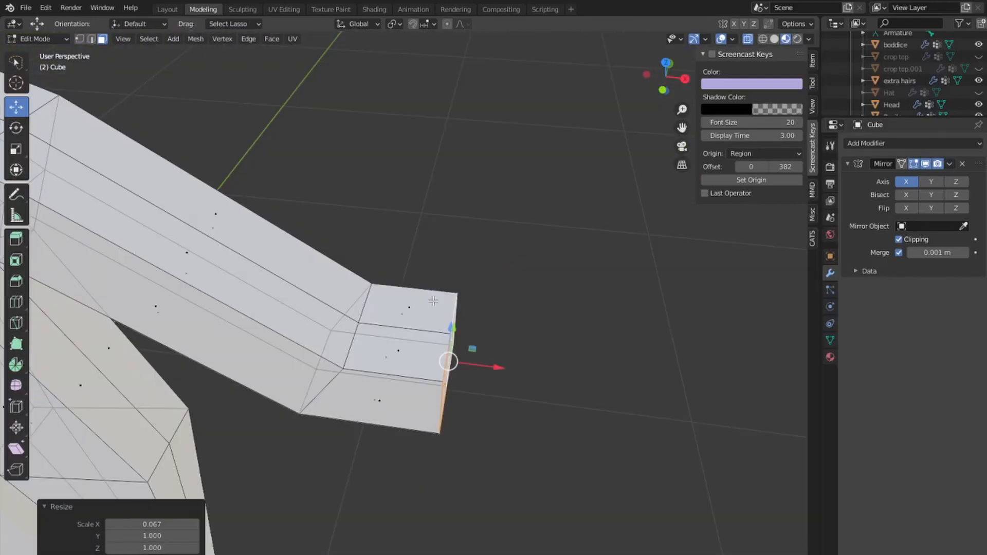
pyautogui.scroll(2, 434, 301)
pyautogui.scroll(-3, 433, 300)
pyautogui.moveTo(445, 318); pyautogui.dragTo(434, 380, button='middle')
pyautogui.keyDown('shift'); pyautogui.moveTo(438, 437); pyautogui.dragTo(461, 315, button='middle'); pyautogui.keyUp('shift')
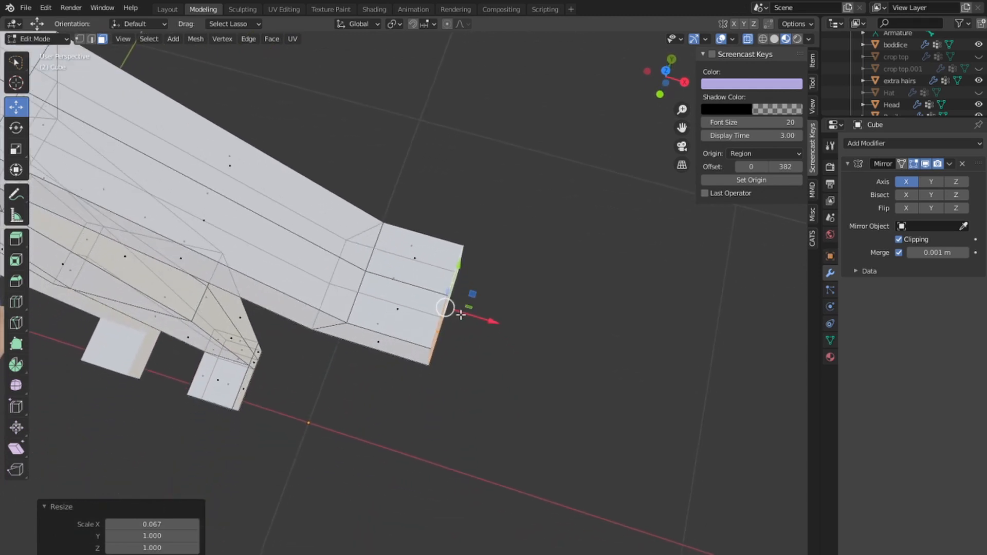
pyautogui.scroll(1, 500, 299)
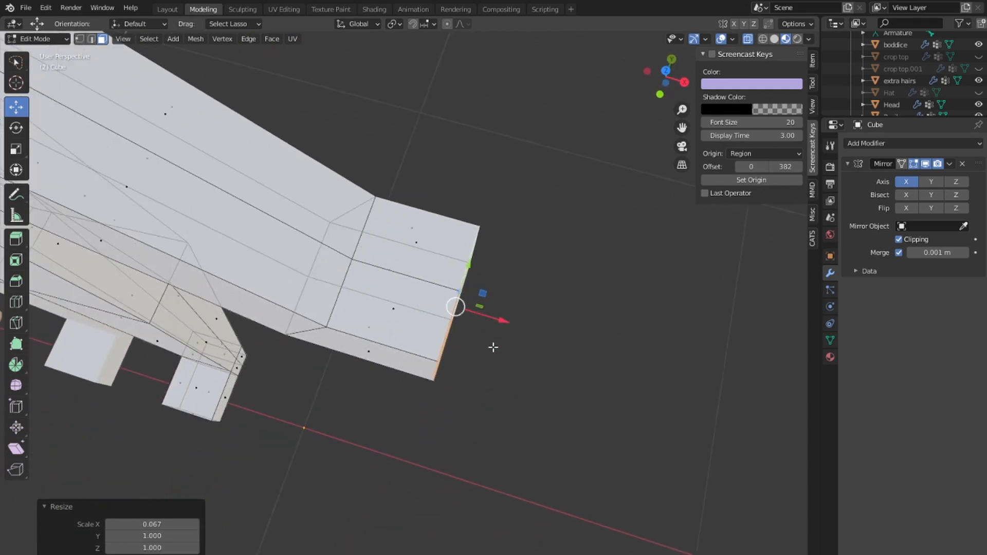
# - Add lengthwise loop cuts through the block-out hand and arm to divide the hand's end into finger sections
pyautogui.moveTo(493, 347); pyautogui.dragTo(360, 399, button='middle')
pyautogui.click(377, 406)
pyautogui.hotkey('ctrl', 'r')
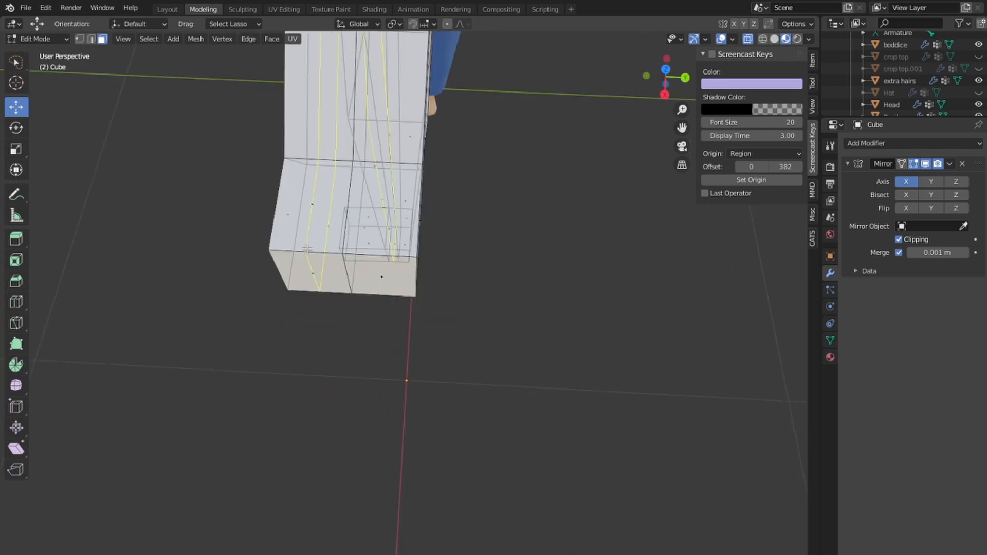
pyautogui.click(307, 248)
pyautogui.rightClick(326, 237)
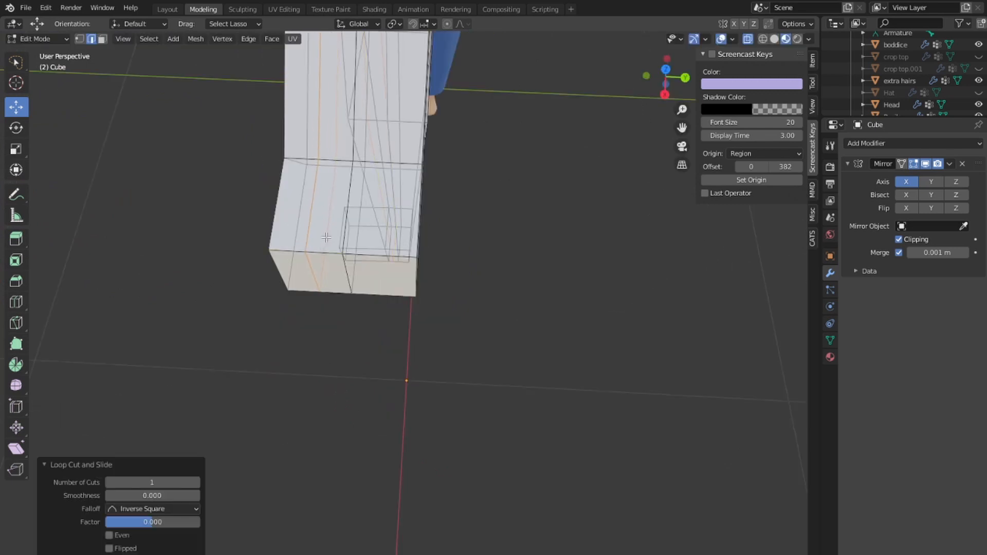
pyautogui.click(337, 226)
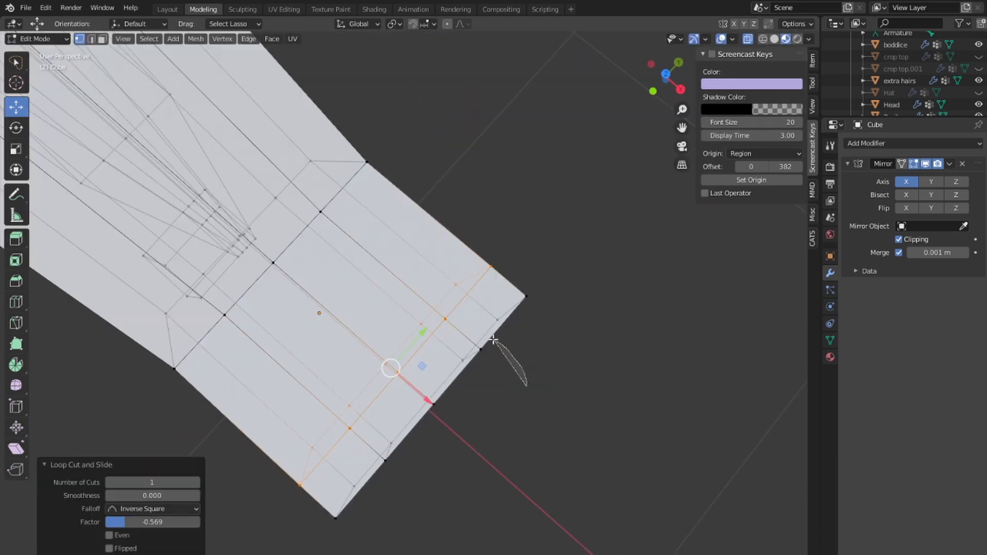
# - Select vertices on the outer edge of the block-out hand and move them to shape the knuckle line
pyautogui.click(489, 401)
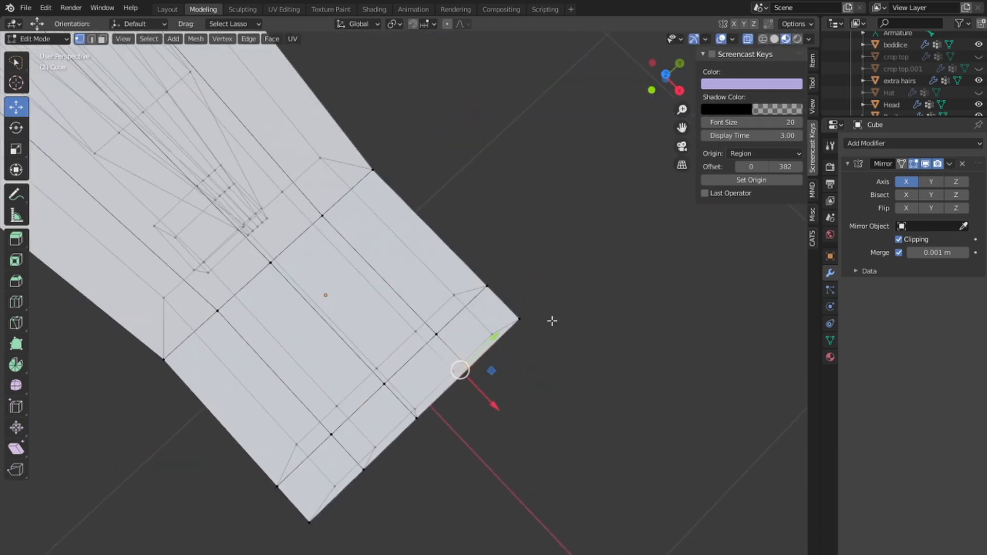
pyautogui.press('g')
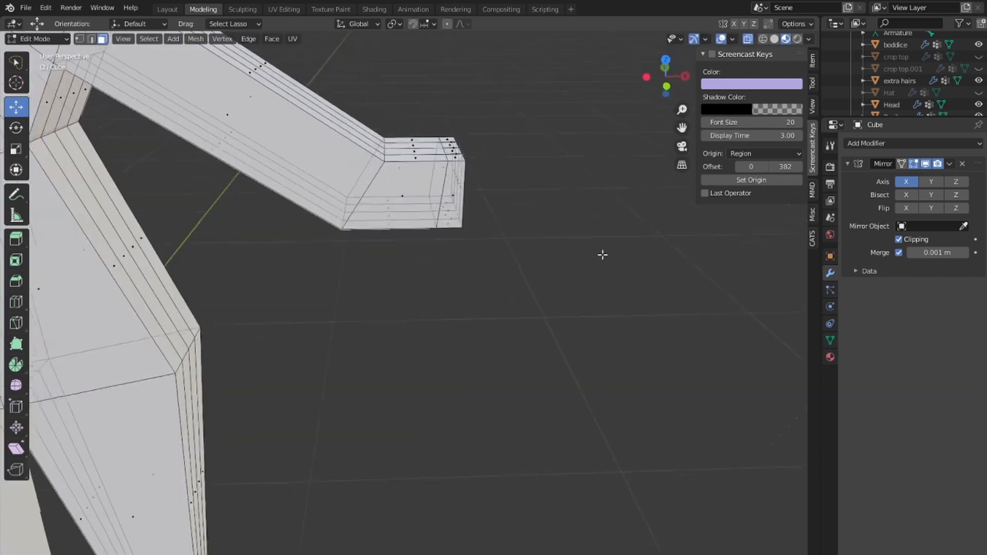
# - Extrude the four wide end faces of the block-out hand outward into fingers
pyautogui.moveTo(601, 255); pyautogui.dragTo(617, 205, button='middle')
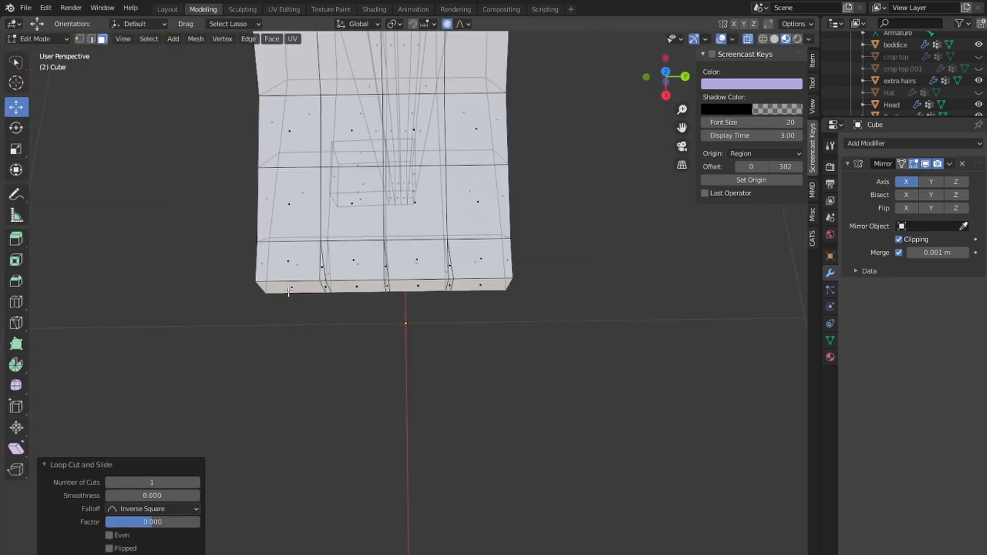
pyautogui.click(288, 292)
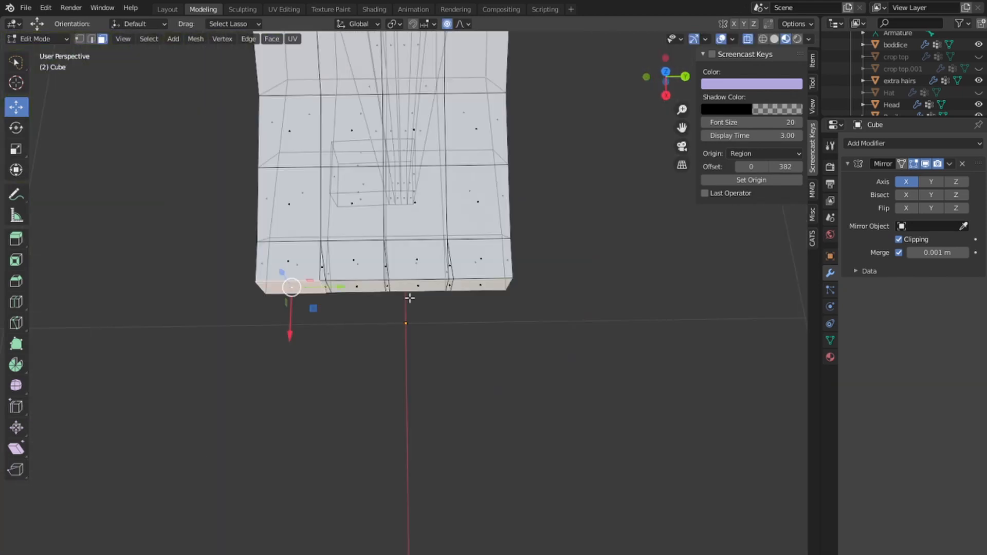
pyautogui.keyDown('shift'); pyautogui.click(358, 287); pyautogui.keyUp('shift')
pyautogui.keyDown('shift'); pyautogui.click(416, 288); pyautogui.keyUp('shift')
pyautogui.keyDown('shift'); pyautogui.click(481, 288); pyautogui.keyUp('shift')
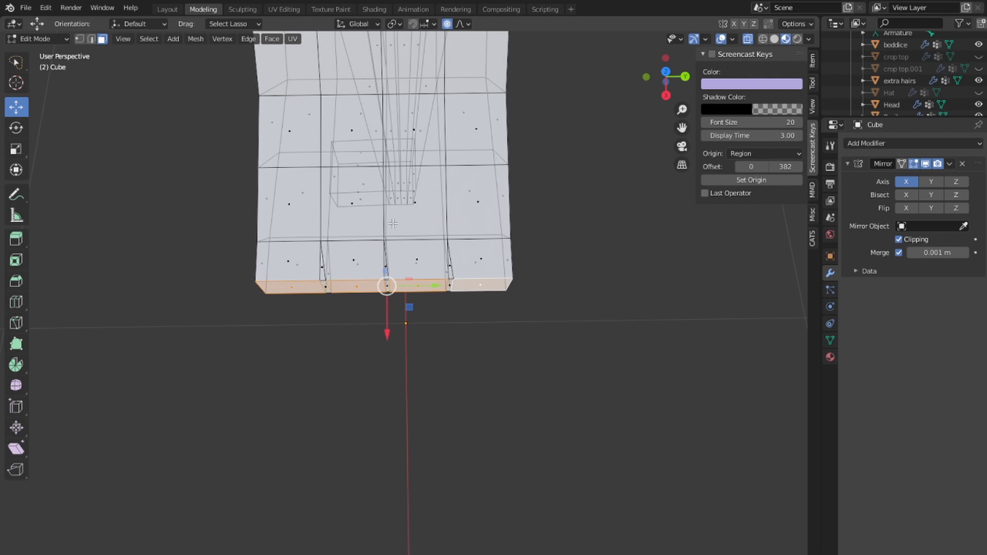
pyautogui.press('e')
pyautogui.click(392, 423)
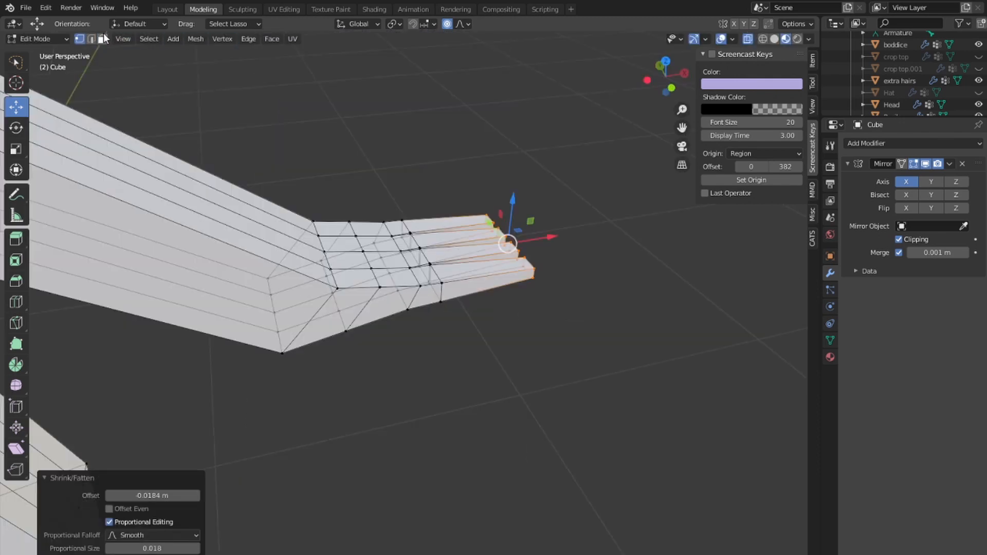
# - Select the side face at the base of the block-out hand and extrude it to start the thumb
pyautogui.click(103, 38)
pyautogui.click(335, 312)
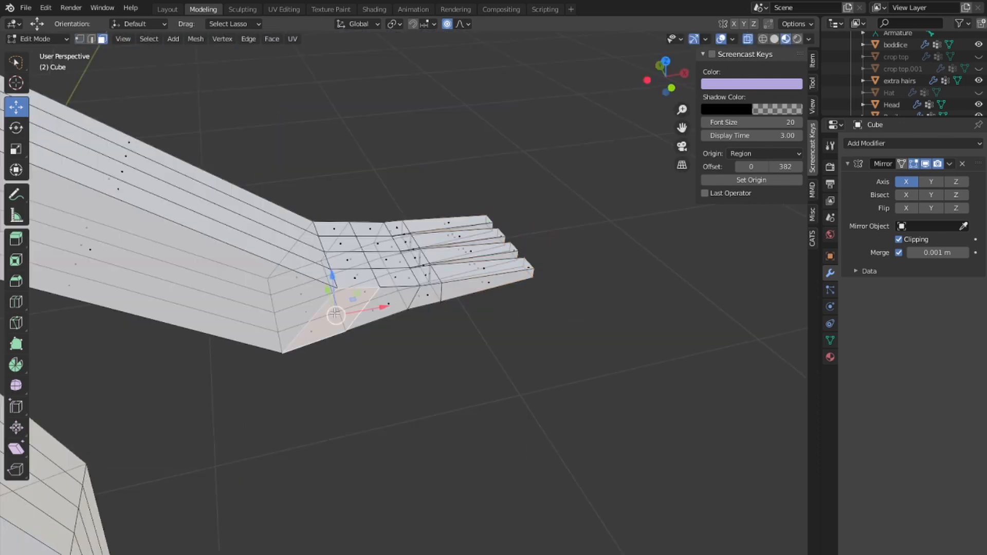
pyautogui.moveTo(457, 208); pyautogui.dragTo(566, 323, button='middle')
pyautogui.press('e')
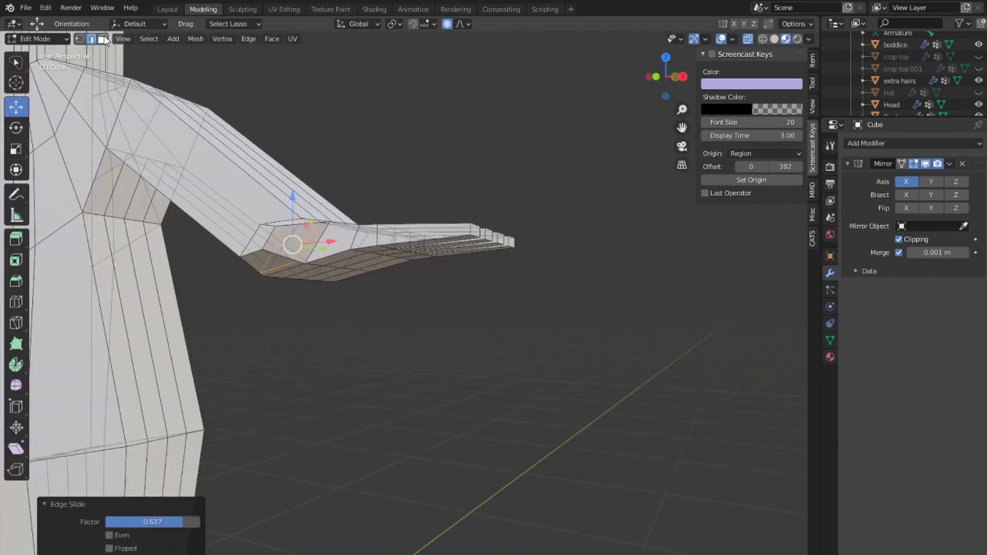
pyautogui.click(104, 39)
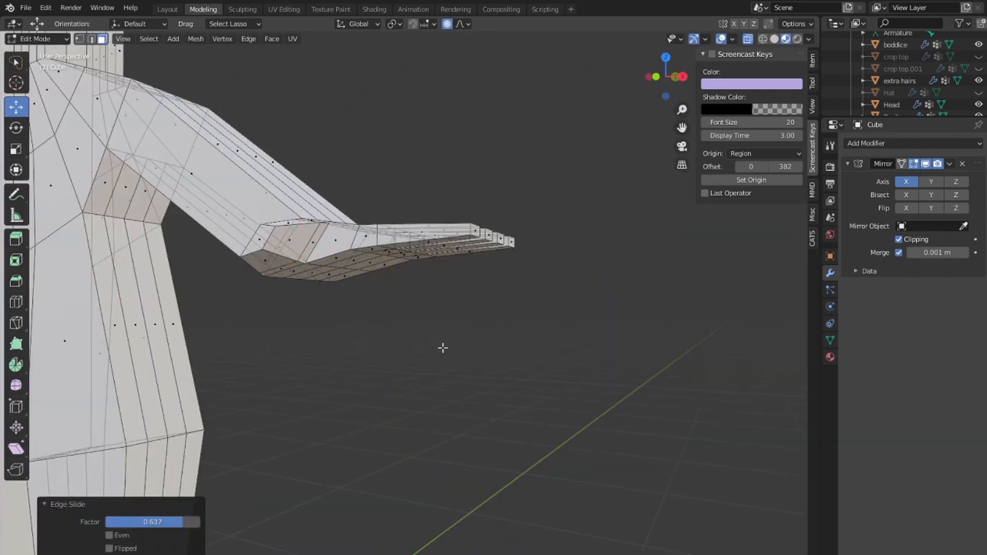
pyautogui.click(294, 243)
pyautogui.press('KP_Decimal')
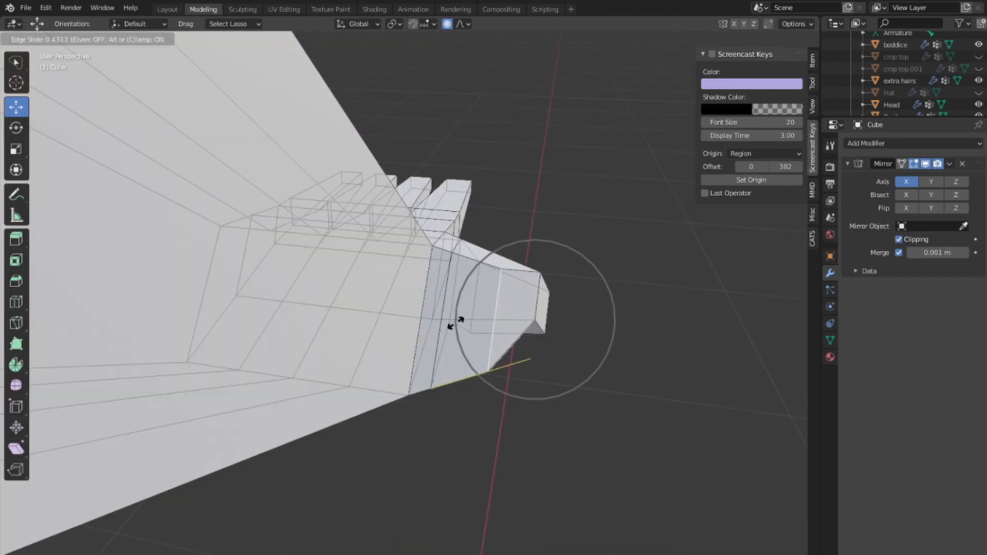
# - Slide the thumb's edge loop by a factor of 0.450 and scale down the thumb's end face using a smaller proportional size
pyautogui.click(453, 324)
pyautogui.moveTo(483, 252); pyautogui.dragTo(88, 13, button='middle')
pyautogui.click(103, 38)
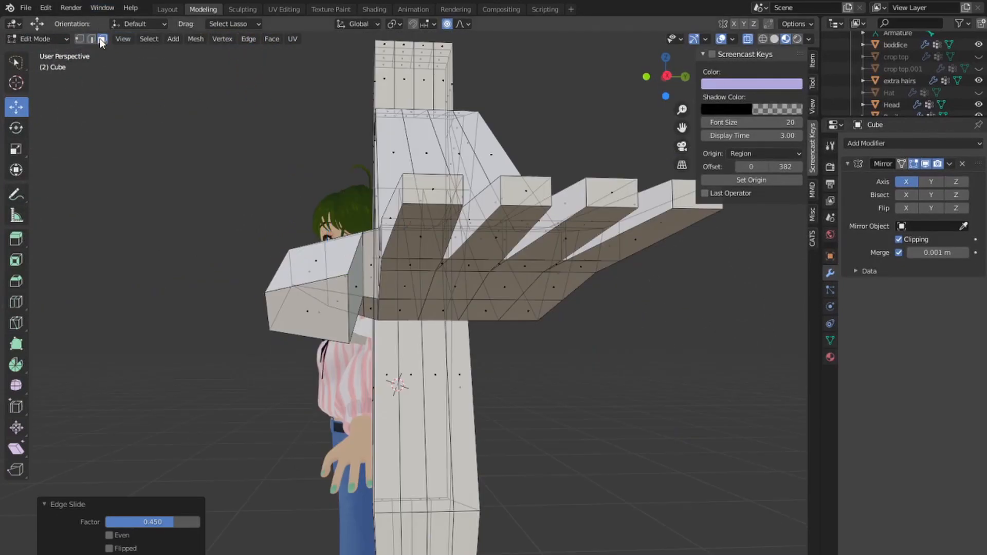
pyautogui.click(307, 310)
pyautogui.press('s')
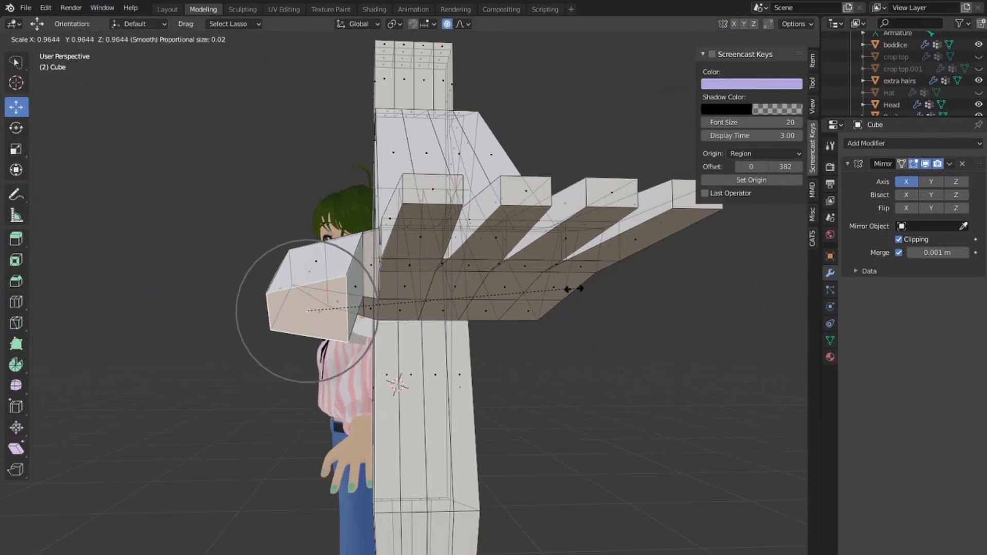
pyautogui.scroll(5, 480, 287)
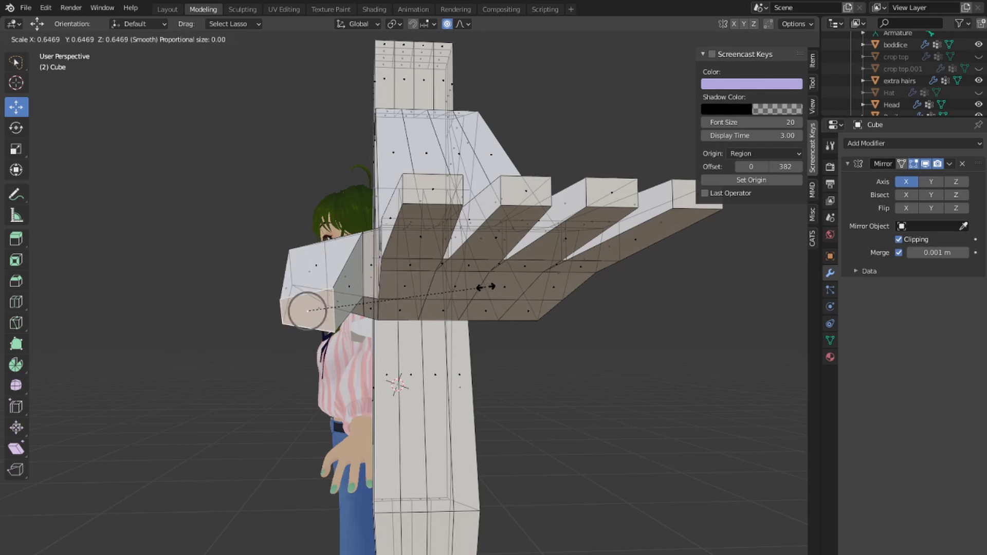
pyautogui.click(513, 283)
pyautogui.moveTo(513, 283); pyautogui.dragTo(525, 235, button='middle')
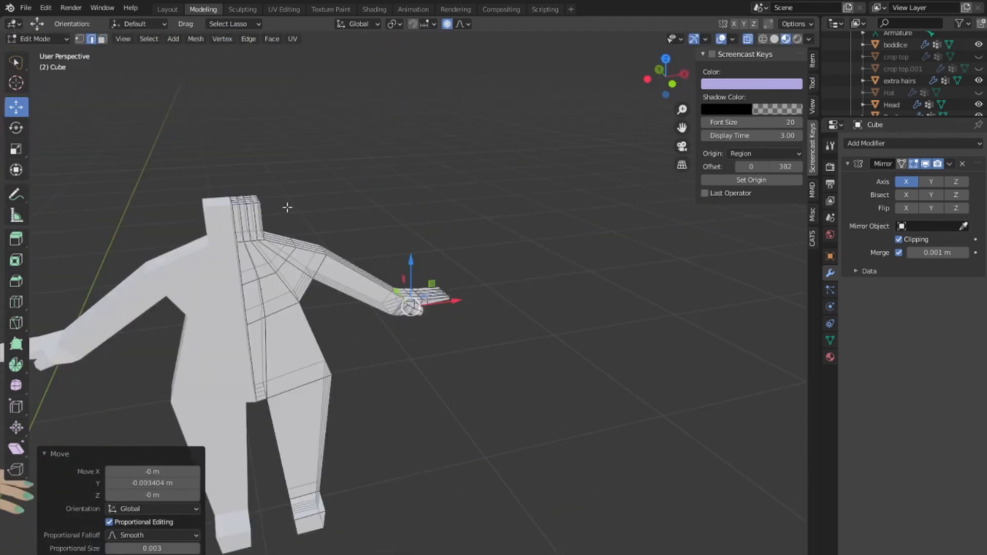
# - Cut diagonal edges with the Knife across the wrist loops on the underside of the block-out arm
pyautogui.keyDown('shift'); pyautogui.moveTo(287, 207); pyautogui.dragTo(537, 219, button='middle'); pyautogui.keyUp('shift')
pyautogui.scroll(4, 372, 200)
pyautogui.scroll(-3, 538, 220)
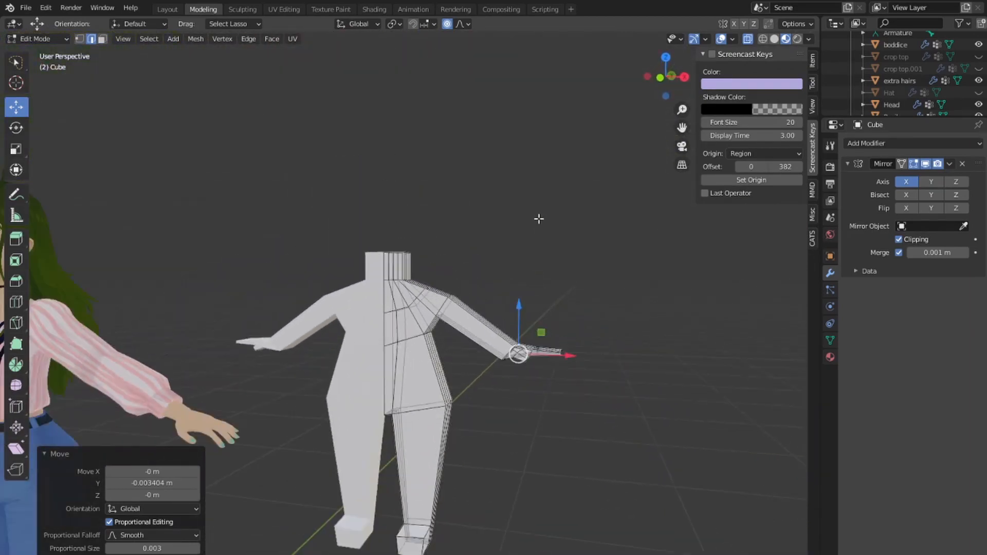
pyautogui.scroll(5, 463, 248)
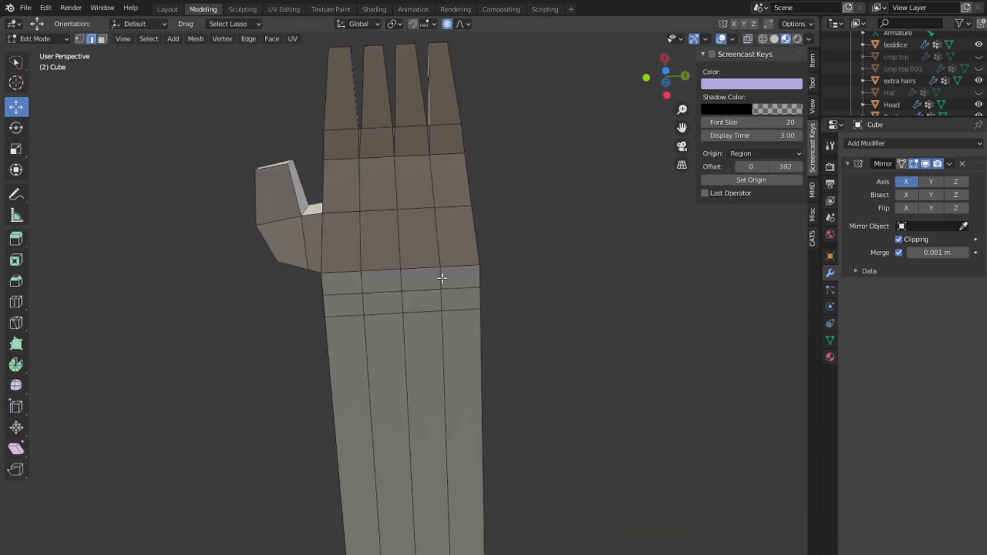
pyautogui.scroll(3, 342, 337)
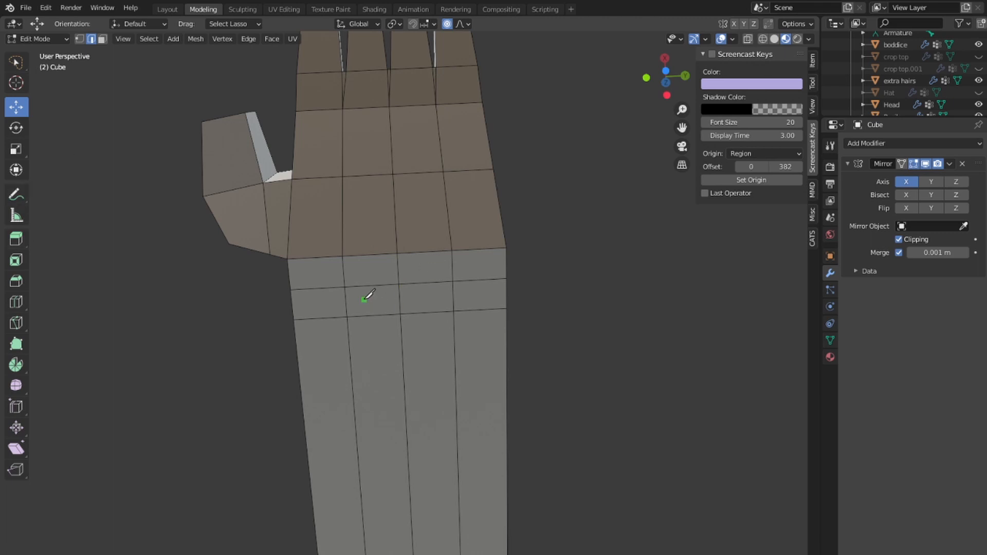
pyautogui.click(398, 284)
pyautogui.click(353, 256)
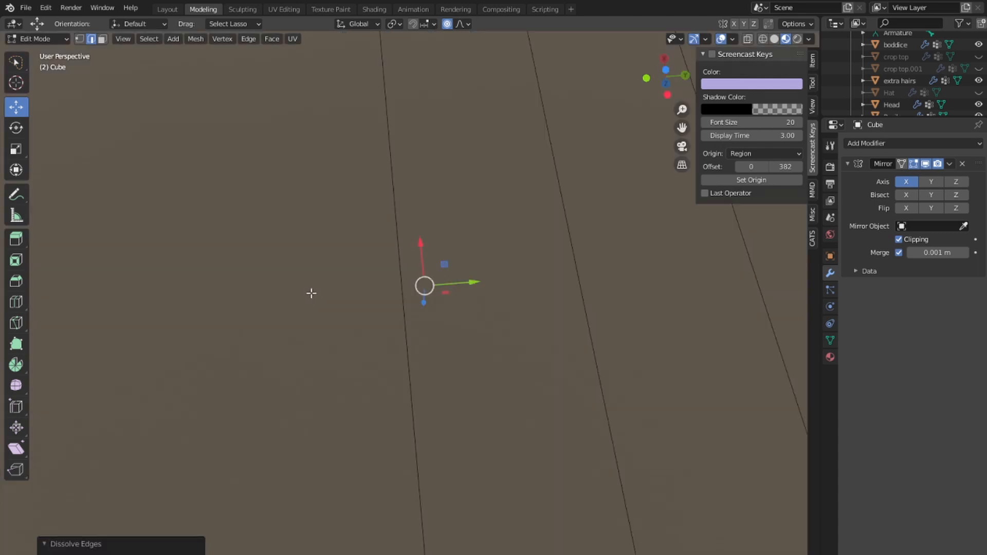
# - Knife diagonal cuts across the outer quads on top of the shoulder to redirect the lengthwise loops
pyautogui.scroll(-10, 311, 293)
pyautogui.moveTo(310, 293); pyautogui.dragTo(441, 298, button='middle')
pyautogui.scroll(2, 441, 298)
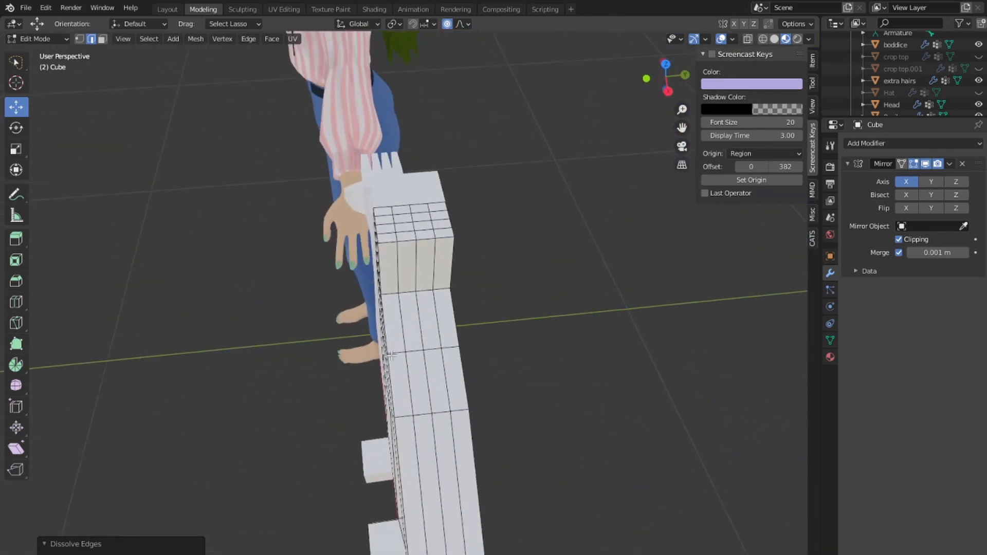
pyautogui.moveTo(434, 344); pyautogui.dragTo(497, 290, button='middle')
pyautogui.keyDown('shift'); pyautogui.moveTo(392, 374); pyautogui.dragTo(460, 205, button='middle'); pyautogui.keyUp('shift')
pyautogui.moveTo(535, 218); pyautogui.dragTo(434, 279, button='middle')
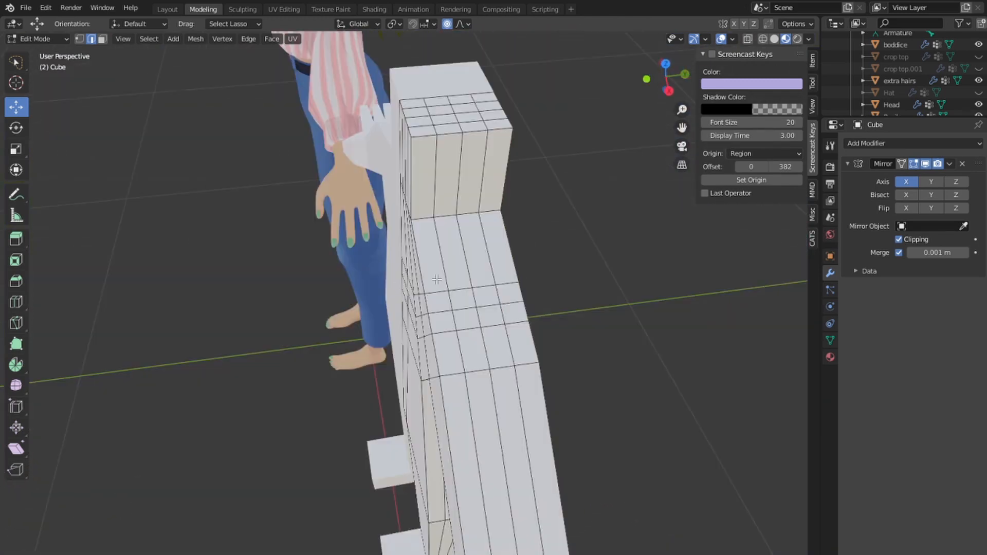
pyautogui.scroll(3, 434, 280)
pyautogui.keyDown('shift'); pyautogui.moveTo(586, 288); pyautogui.dragTo(439, 315, button='middle'); pyautogui.keyUp('shift')
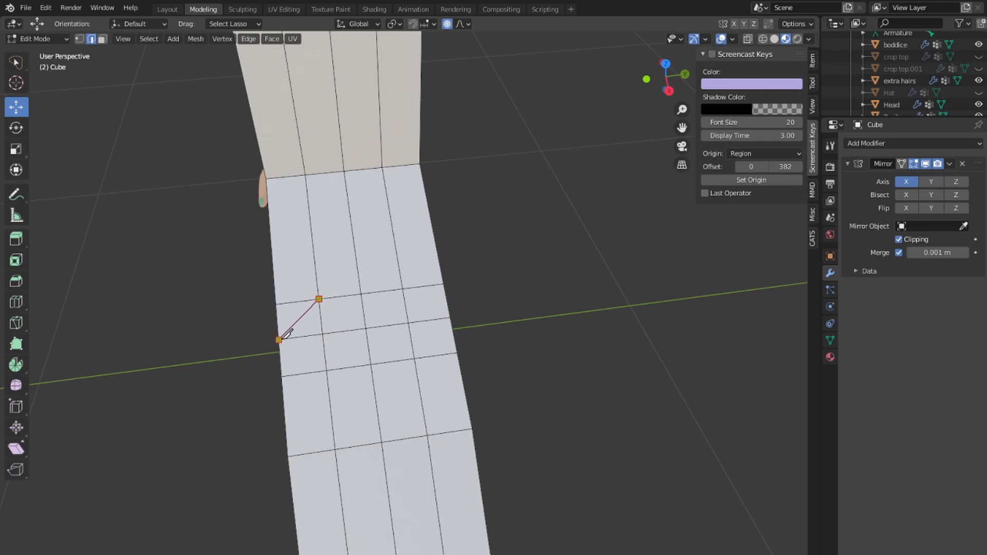
pyautogui.moveTo(380, 348); pyautogui.dragTo(319, 347, button='middle')
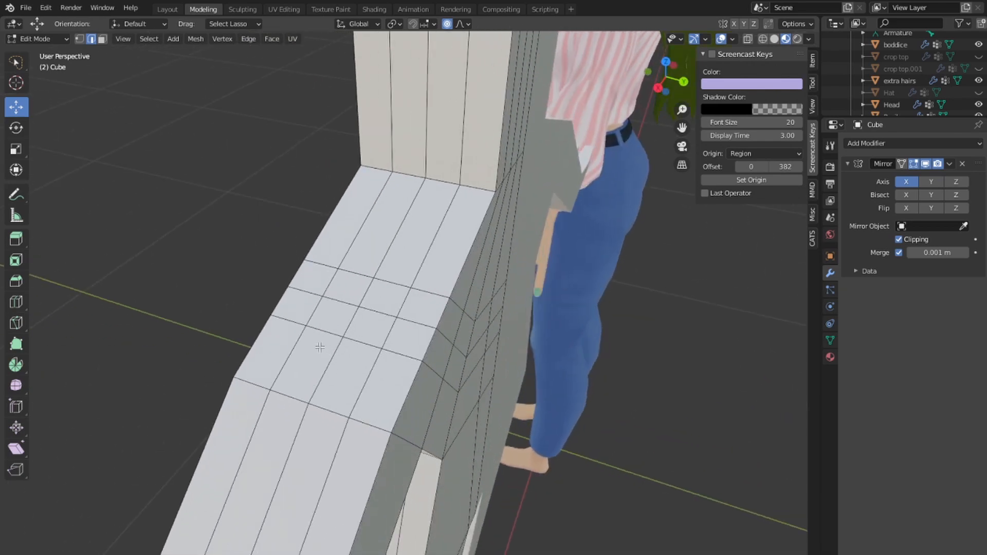
pyautogui.click(338, 268)
pyautogui.click(288, 286)
pyautogui.press('Return')
pyautogui.moveTo(355, 288); pyautogui.dragTo(340, 257, button='middle')
# - Dissolve the two outer lengthwise edge runs leading from the top of the shoulder up the neck
pyautogui.press('x')
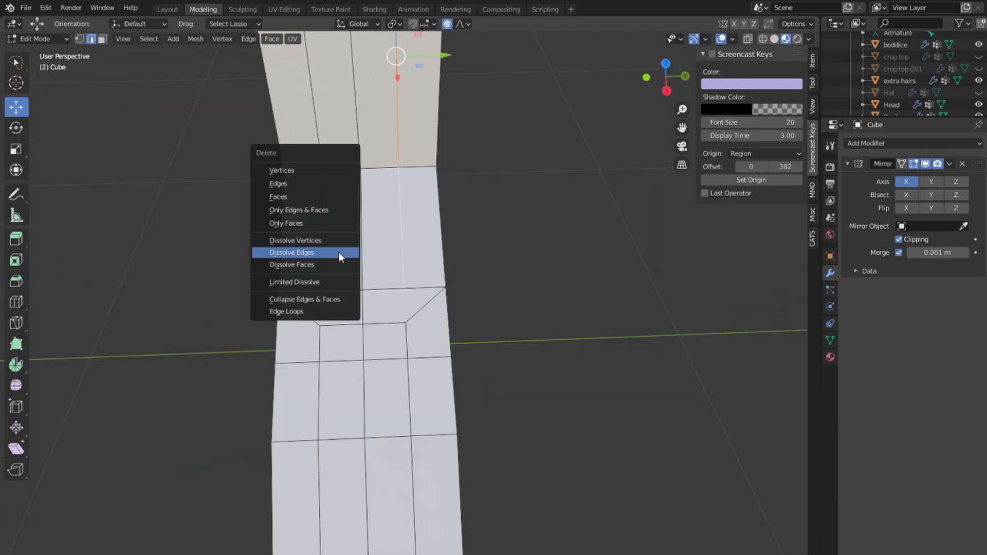
pyautogui.click(338, 251)
pyautogui.click(321, 244)
pyautogui.press('x')
pyautogui.click(322, 244)
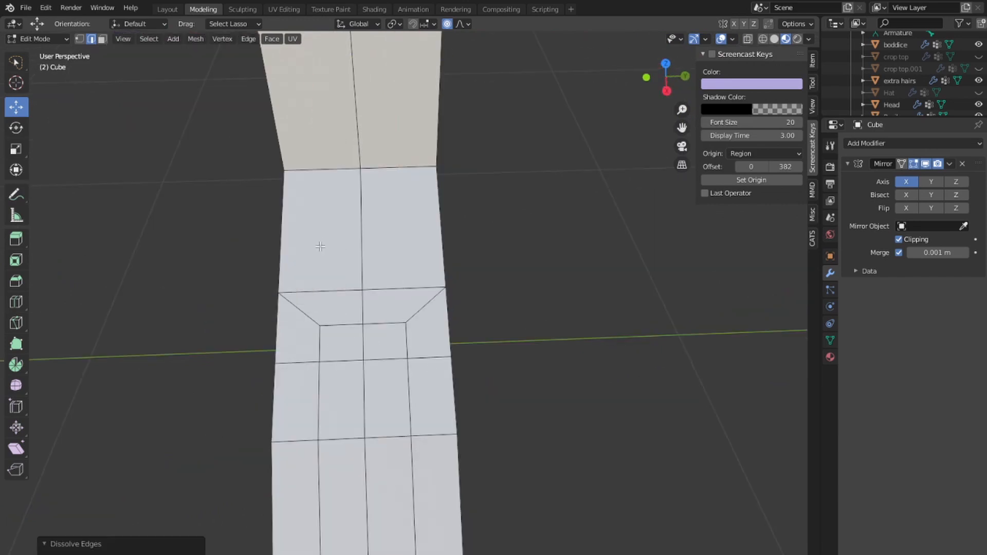
# - Dissolve the middle horizontal edge runs across the chest and the back of the block-out torso
pyautogui.scroll(-3, 503, 318)
pyautogui.moveTo(209, 283); pyautogui.dragTo(329, 251, button='middle')
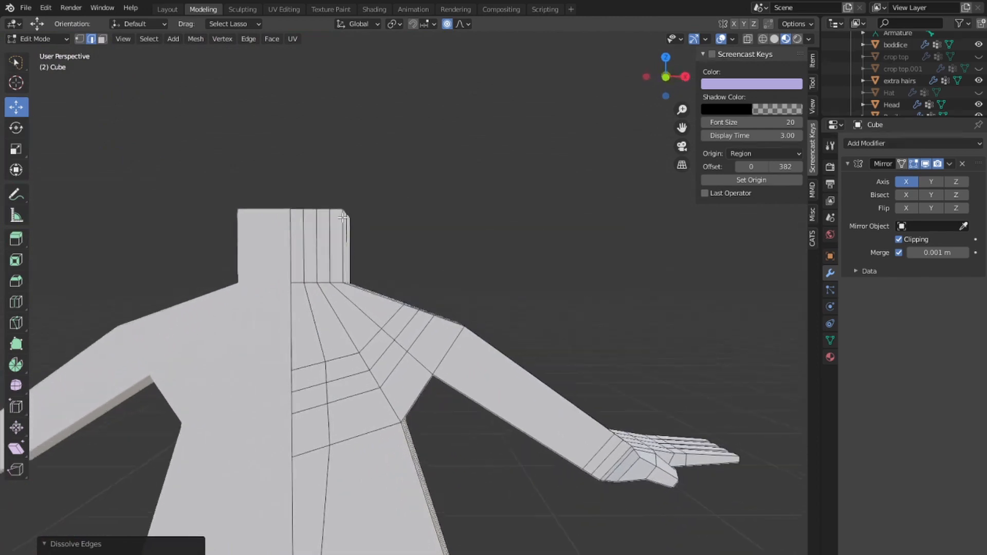
pyautogui.click(401, 342)
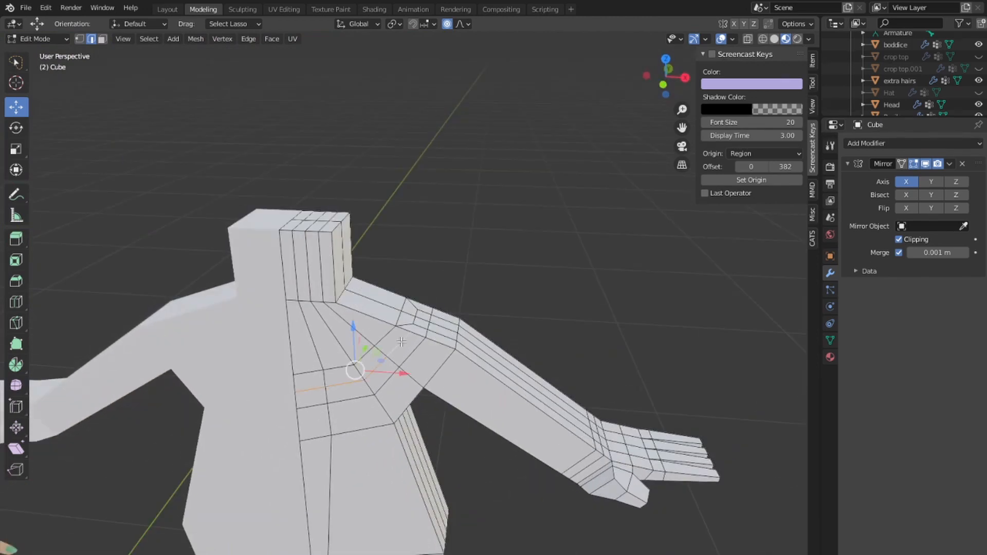
pyautogui.press('x')
pyautogui.click(401, 341)
pyautogui.moveTo(401, 341); pyautogui.dragTo(242, 267, button='middle')
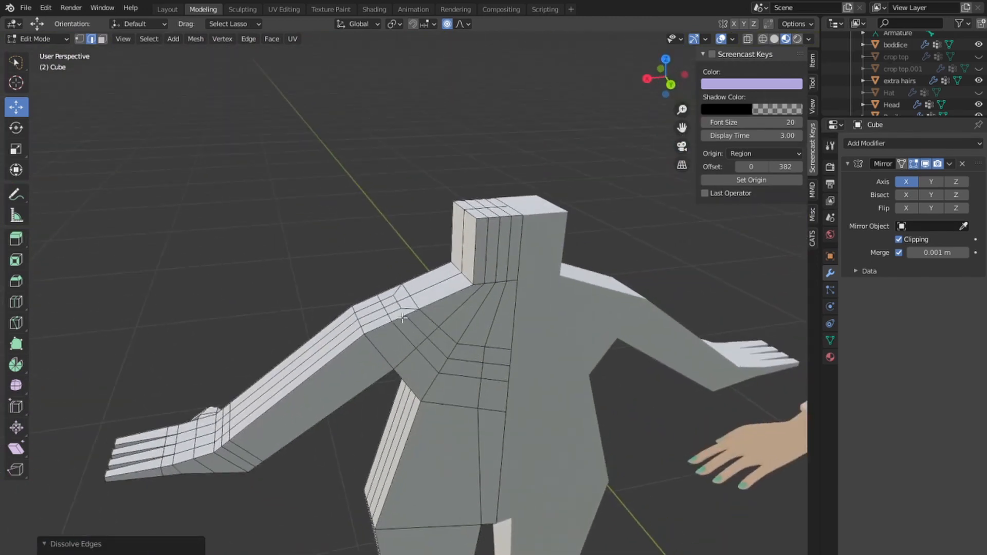
pyautogui.keyDown('alt'); pyautogui.click(422, 318); pyautogui.keyUp('alt')
pyautogui.press('x')
pyautogui.click(415, 325)
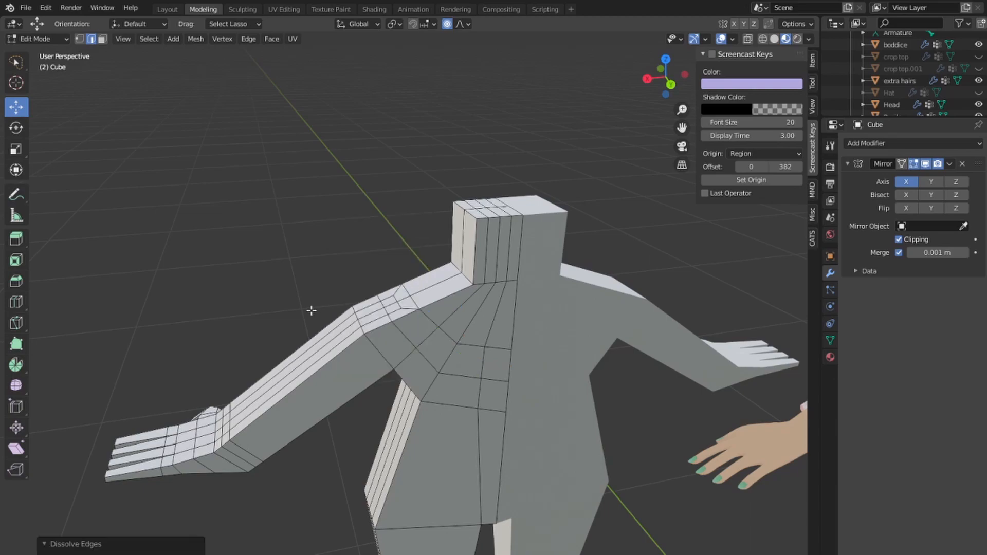
pyautogui.moveTo(311, 310); pyautogui.dragTo(343, 197, button='middle')
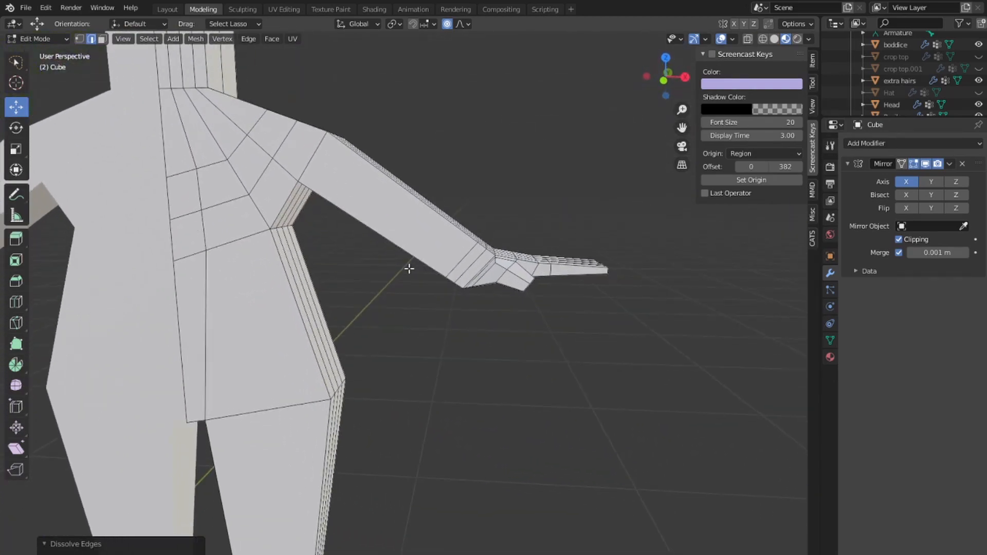
# - Dissolve the two outer lengthwise edge loops along the underside of the arm and side of the torso
pyautogui.scroll(3, 410, 267)
pyautogui.moveTo(529, 250); pyautogui.dragTo(515, 182, button='middle')
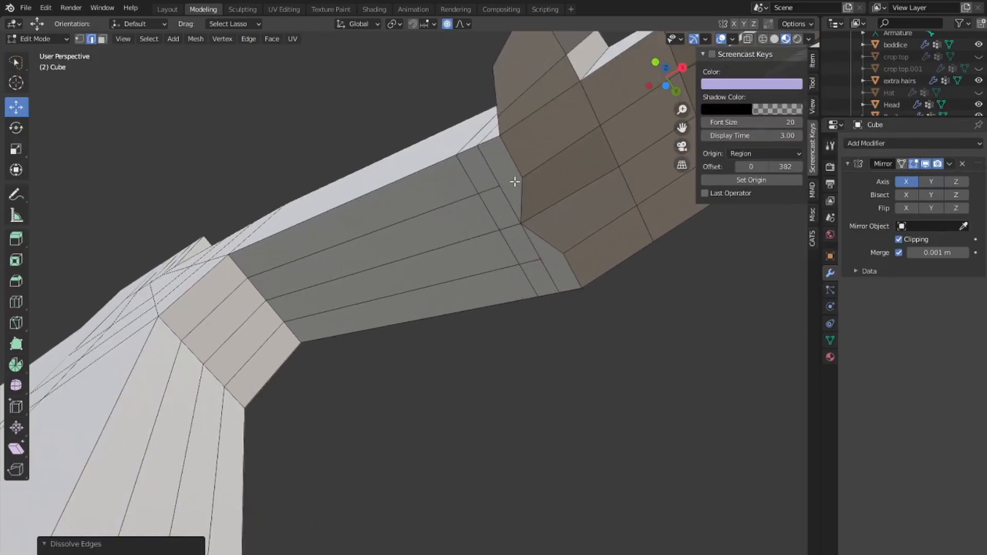
pyautogui.keyDown('alt'); pyautogui.click(451, 202); pyautogui.keyUp('alt')
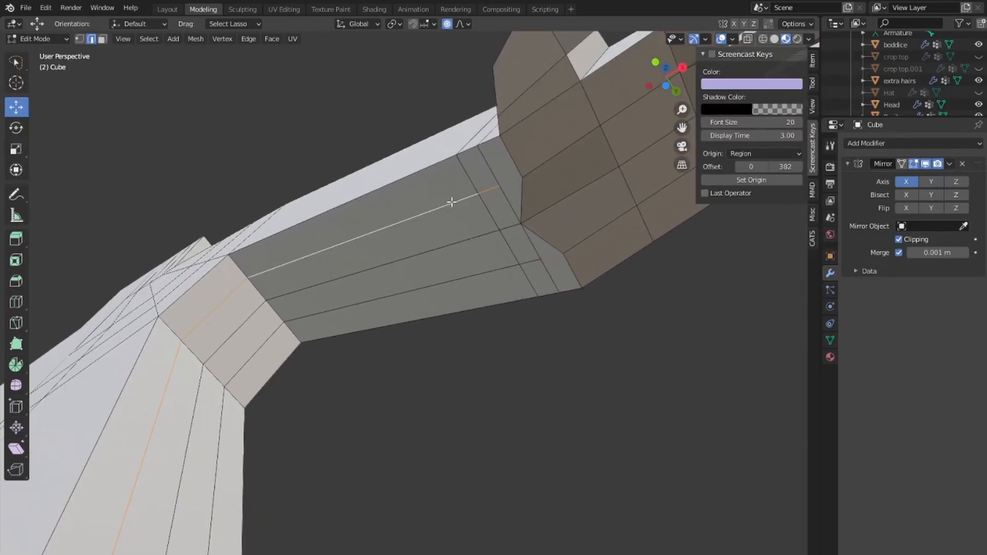
pyautogui.press('x')
pyautogui.click(452, 201)
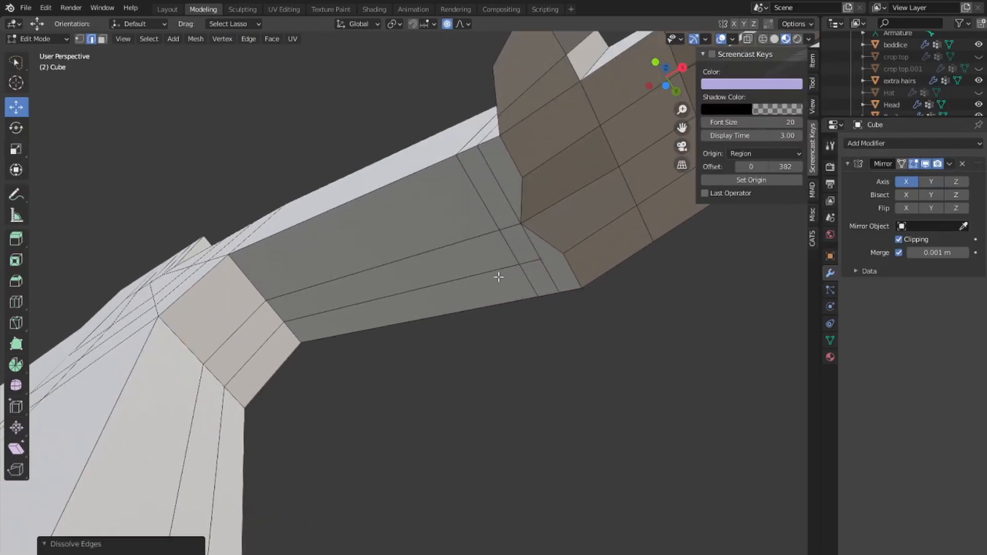
pyautogui.keyDown('alt'); pyautogui.click(489, 271); pyautogui.keyUp('alt')
pyautogui.press('x')
pyautogui.click(492, 268)
# - Add a Subdivision Surface modifier to the block-out body and apply Shade Smooth to the object
pyautogui.moveTo(453, 116); pyautogui.dragTo(524, 196, button='middle')
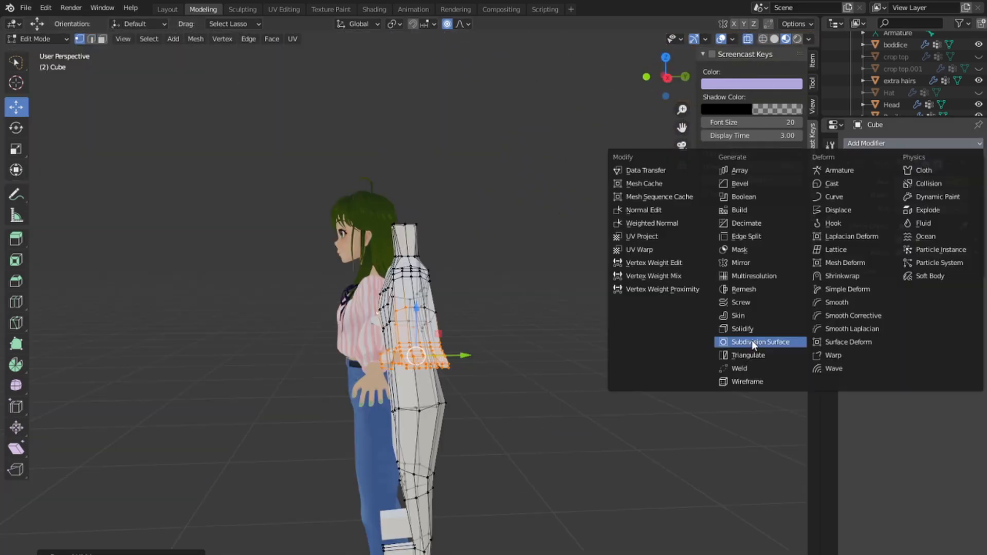
pyautogui.click(750, 343)
pyautogui.moveTo(451, 306); pyautogui.dragTo(550, 254, button='middle')
pyautogui.click(160, 9)
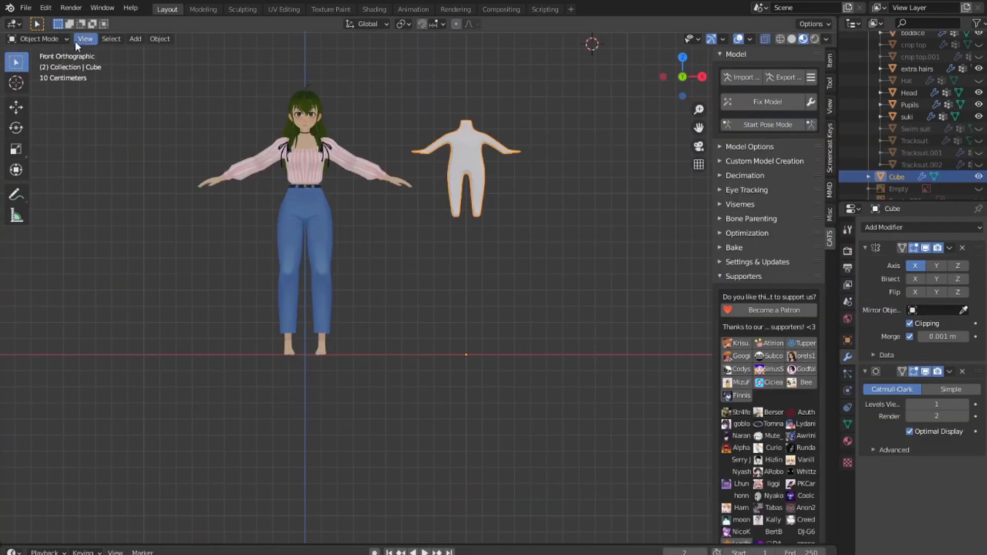
pyautogui.click(169, 38)
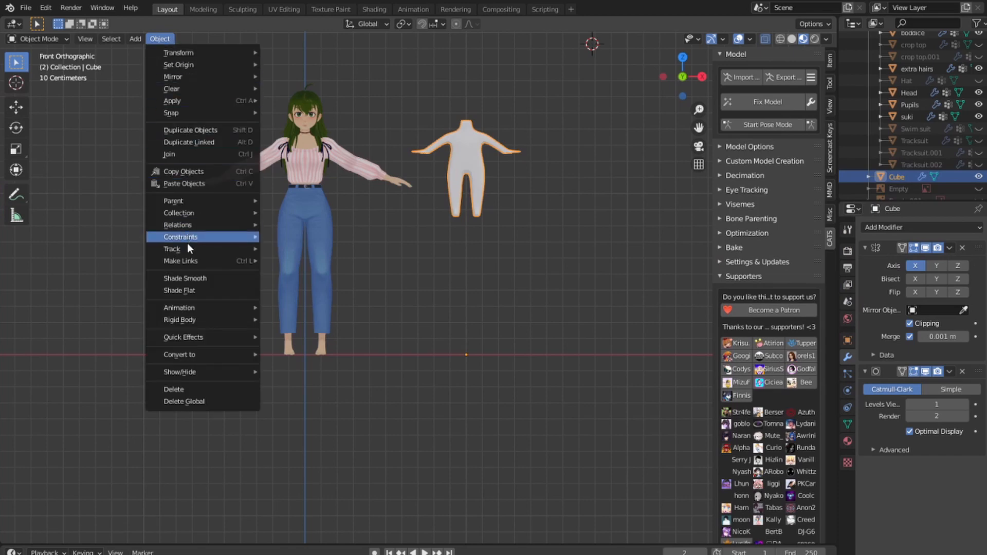
pyautogui.click(207, 291)
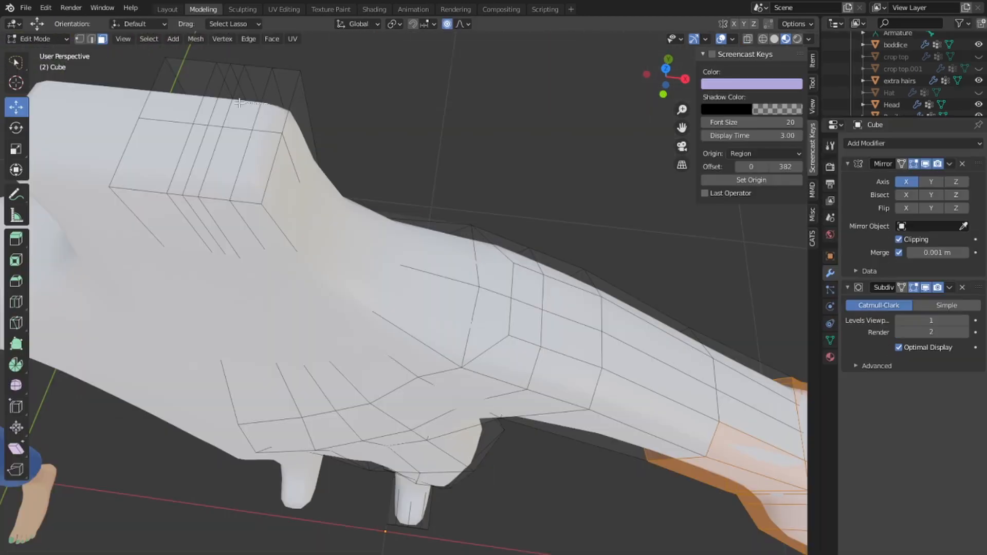
# - Delete the faces capping the top of the neck
pyautogui.moveTo(197, 149); pyautogui.dragTo(193, 149)
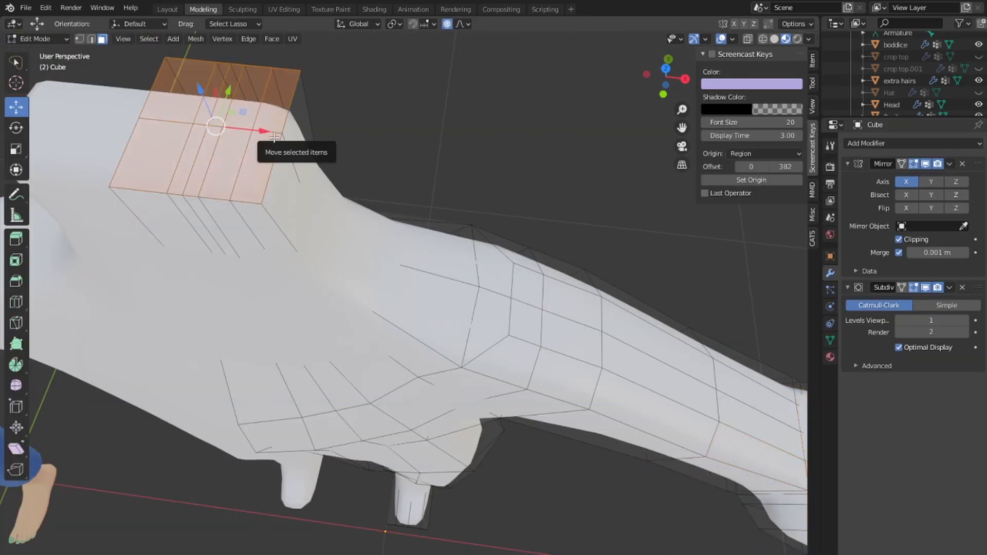
pyautogui.press('x')
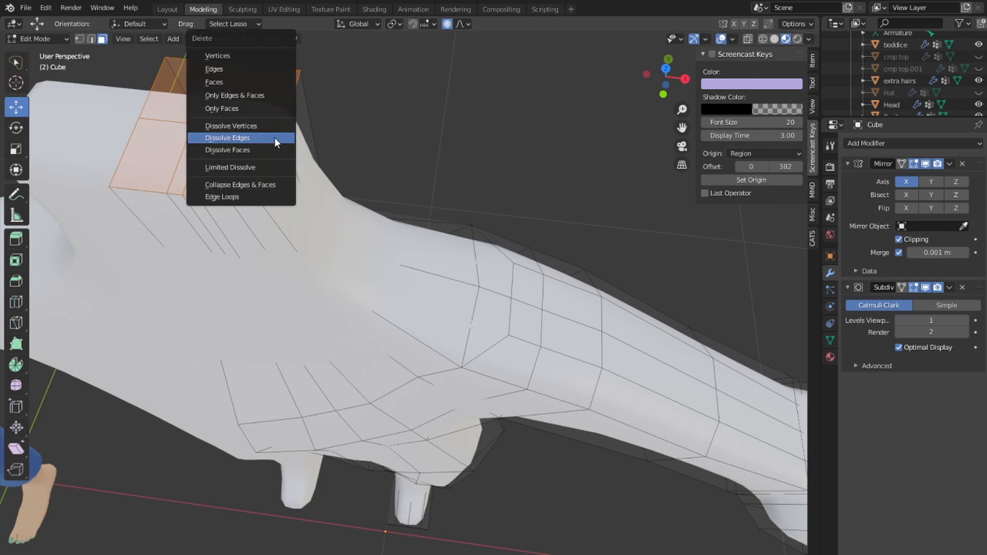
pyautogui.click(245, 84)
pyautogui.scroll(-6, 430, 200)
pyautogui.moveTo(404, 237); pyautogui.dragTo(439, 135, button='middle')
pyautogui.scroll(5, 400, 165)
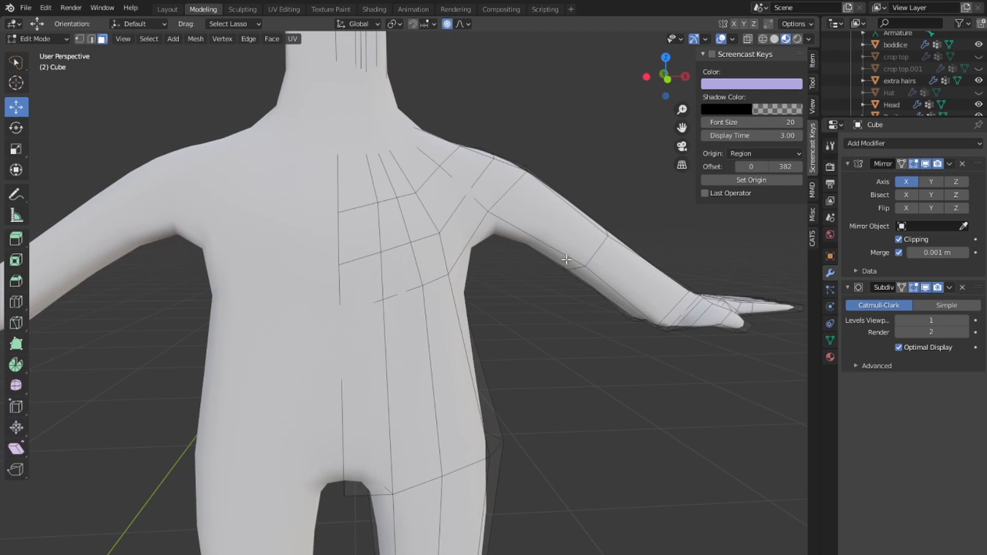
# - Display the Subdivision Surface result on the editing cage and inspect the smoothed body's topology
pyautogui.click(901, 287)
pyautogui.scroll(-4, 329, 217)
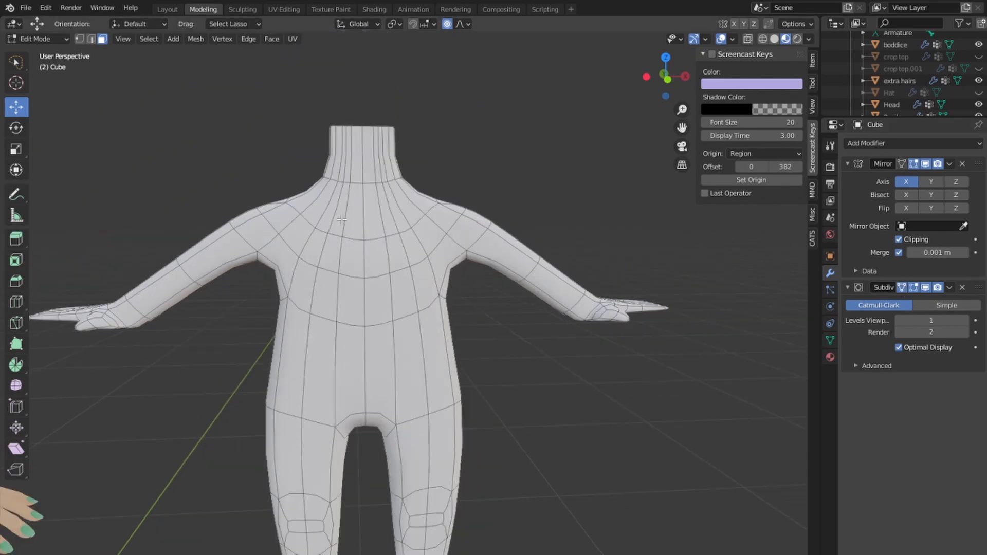
pyautogui.scroll(-2, 342, 220)
pyautogui.moveTo(485, 207); pyautogui.dragTo(514, 280, button='middle')
pyautogui.scroll(6, 480, 266)
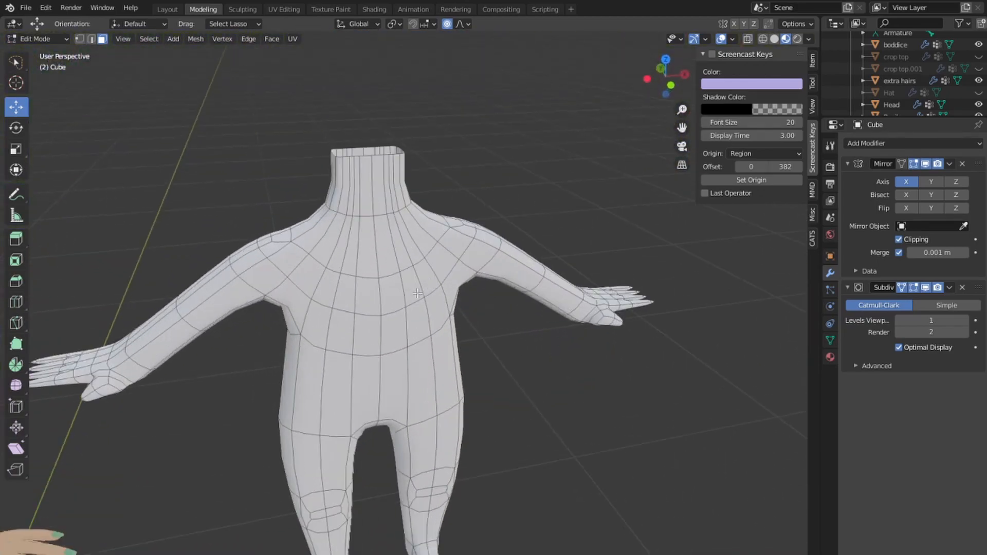
# - Move the edge loop at the middle of the arm about 0.011 m along Y with smooth proportional editing
pyautogui.moveTo(591, 282); pyautogui.dragTo(452, 323, button='middle')
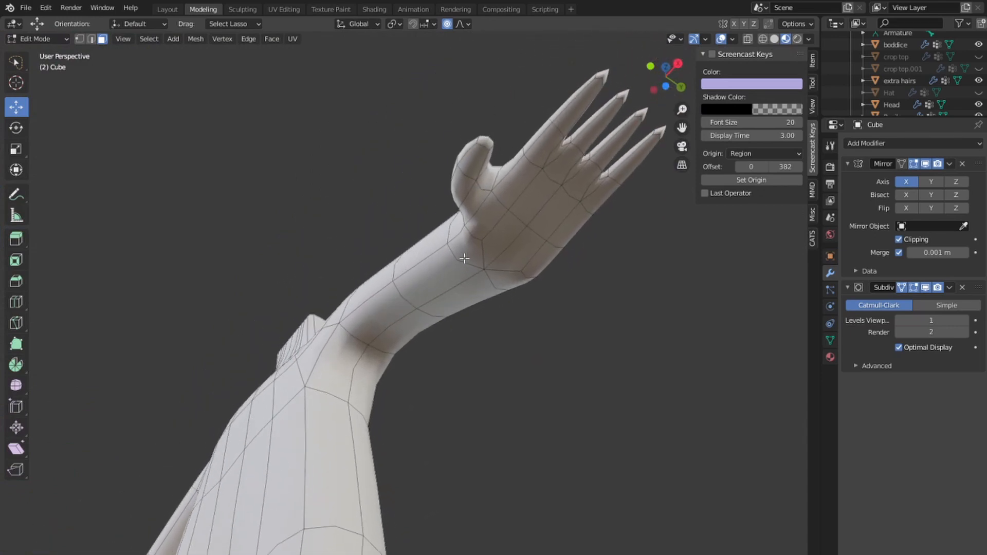
pyautogui.moveTo(465, 258); pyautogui.dragTo(406, 249, button='middle')
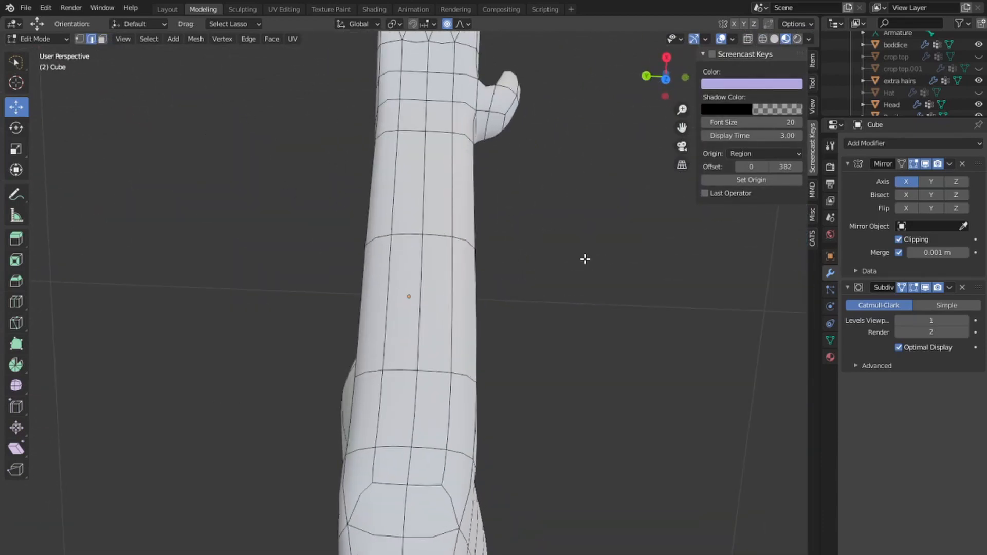
pyautogui.moveTo(533, 254); pyautogui.dragTo(580, 319, button='middle')
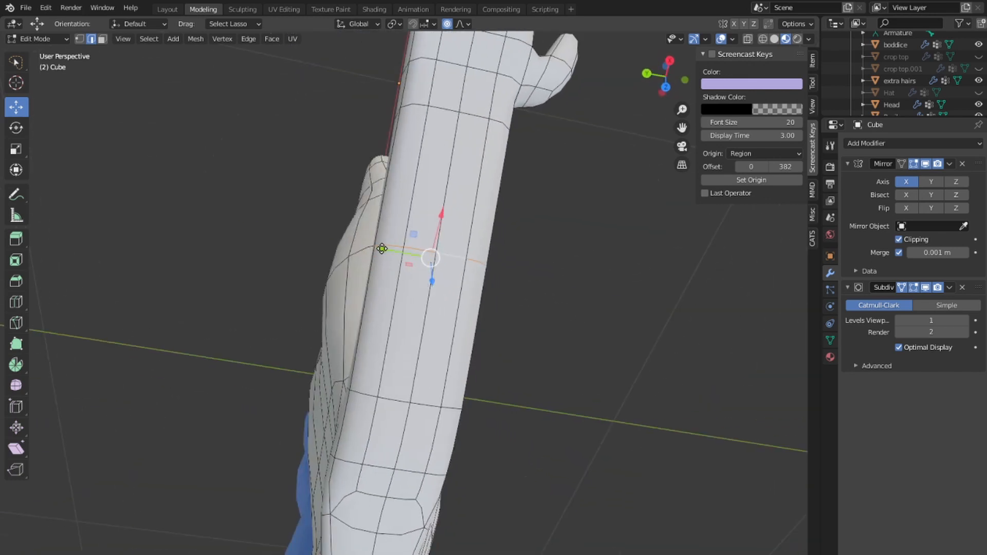
pyautogui.moveTo(382, 249); pyautogui.dragTo(361, 235)
# - Scale the mid-arm edge loop to about 0.67 along Y with a proportional size of about 0.06
pyautogui.moveTo(570, 308)
pyautogui.mouseDown(button='middle')
pyautogui.moveTo(584, 302)
pyautogui.moveTo(573, 293)
pyautogui.mouseUp(button='middle')
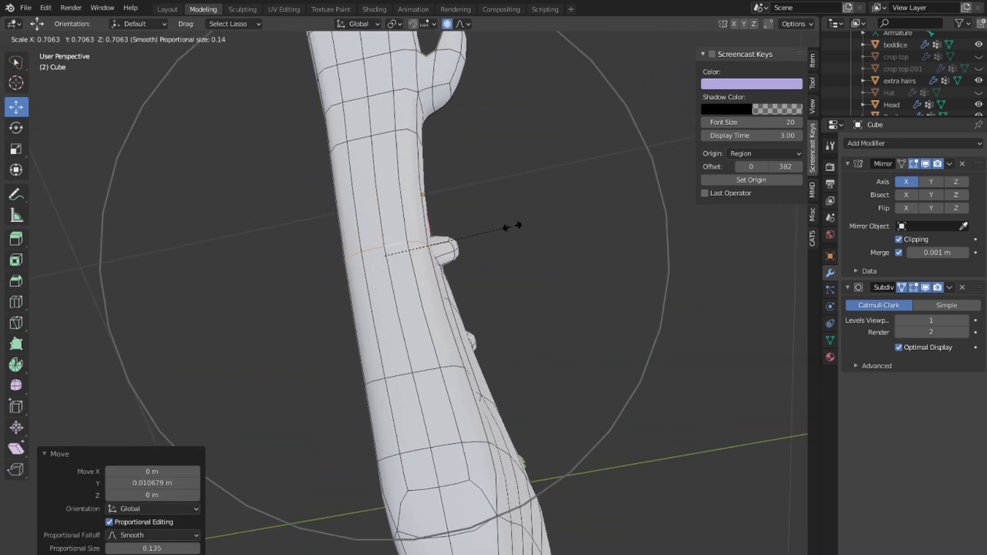
pyautogui.scroll(1, 501, 226)
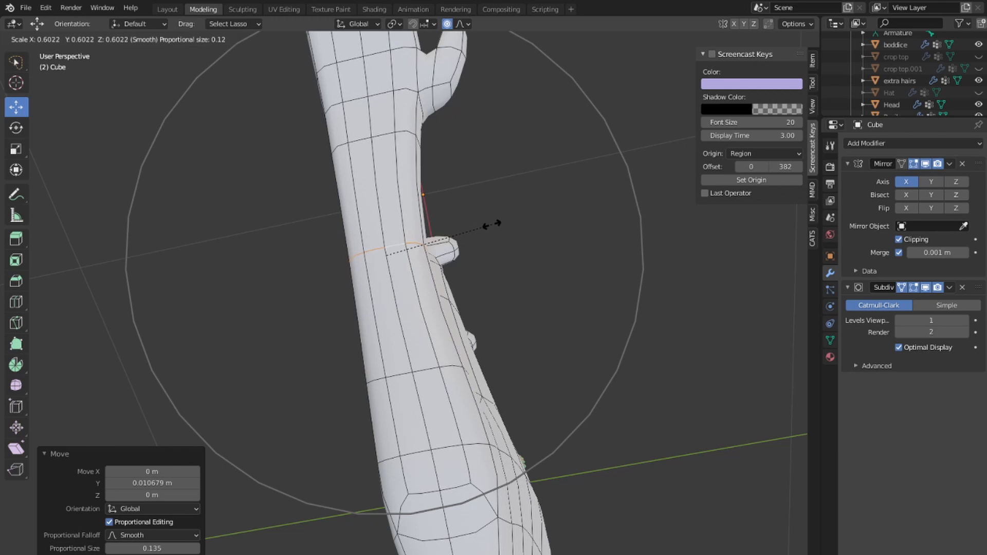
pyautogui.press('y')
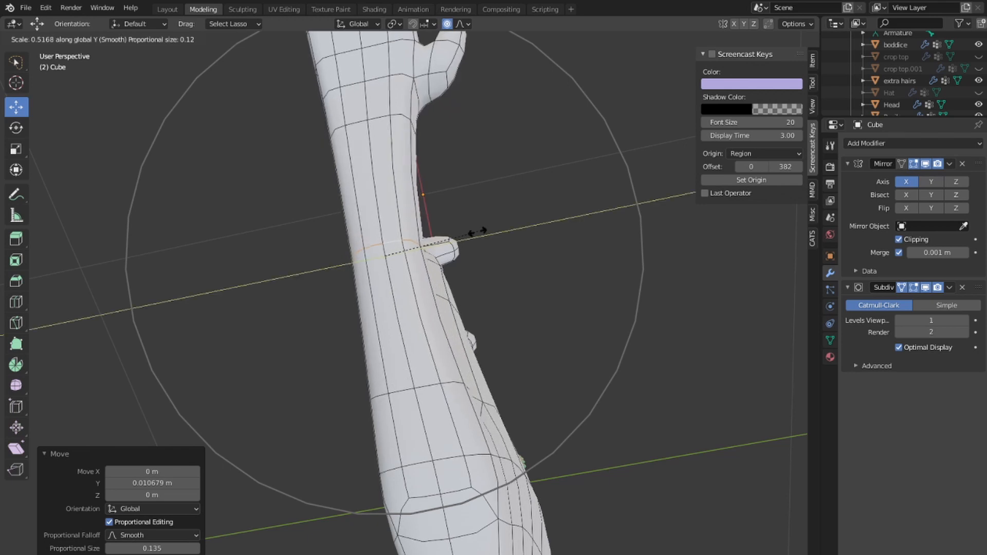
pyautogui.scroll(7, 486, 225)
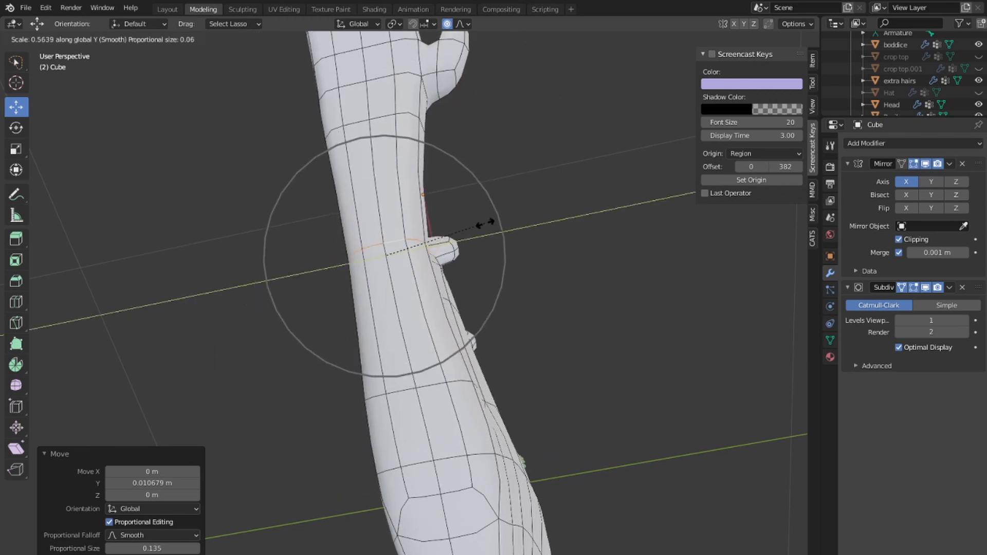
pyautogui.click(502, 214)
# - Shift the narrowed mid-arm edge loop about 0.008 m along Y, keeping smooth proportional falloff
pyautogui.press('g')
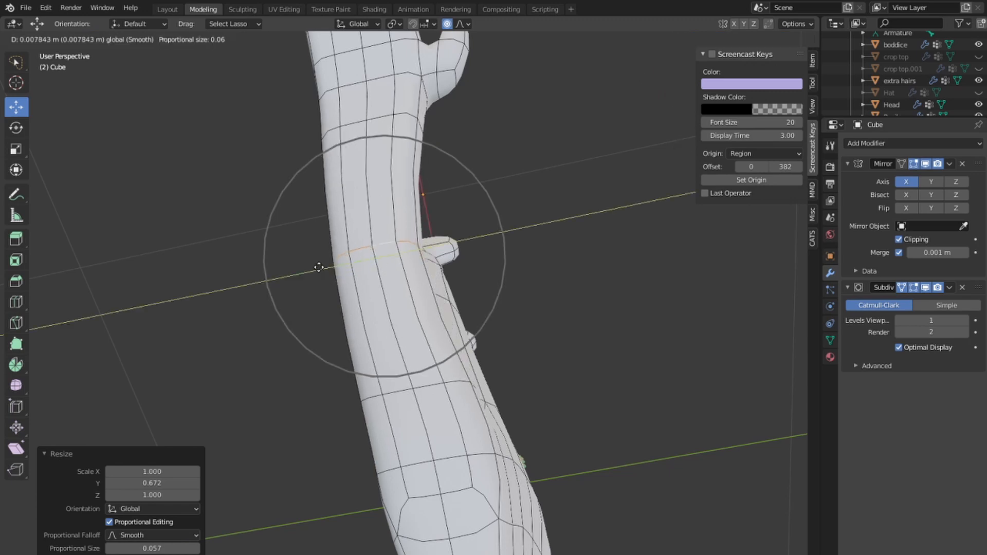
pyautogui.moveTo(319, 267); pyautogui.dragTo(319, 267)
pyautogui.scroll(-5, 478, 216)
pyautogui.moveTo(525, 358); pyautogui.dragTo(661, 276, button='middle')
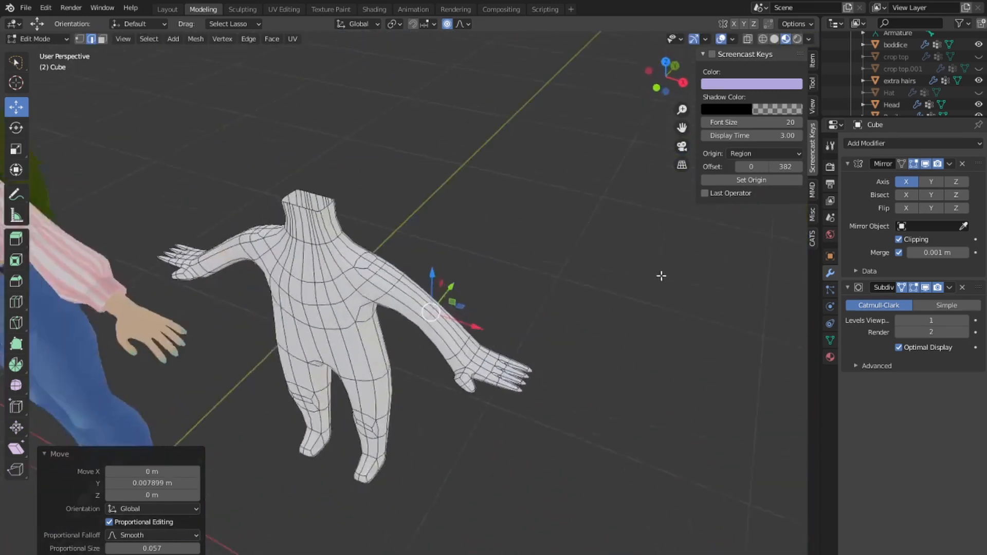